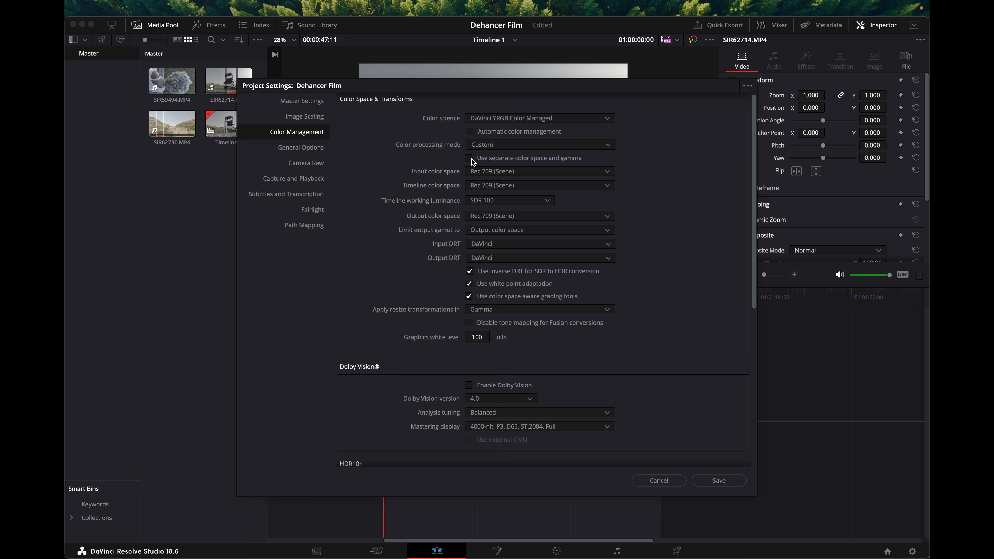
Enable separate color space and gamma, and set both the input and timeline color spaces to DaVinci WG.
click(468, 158)
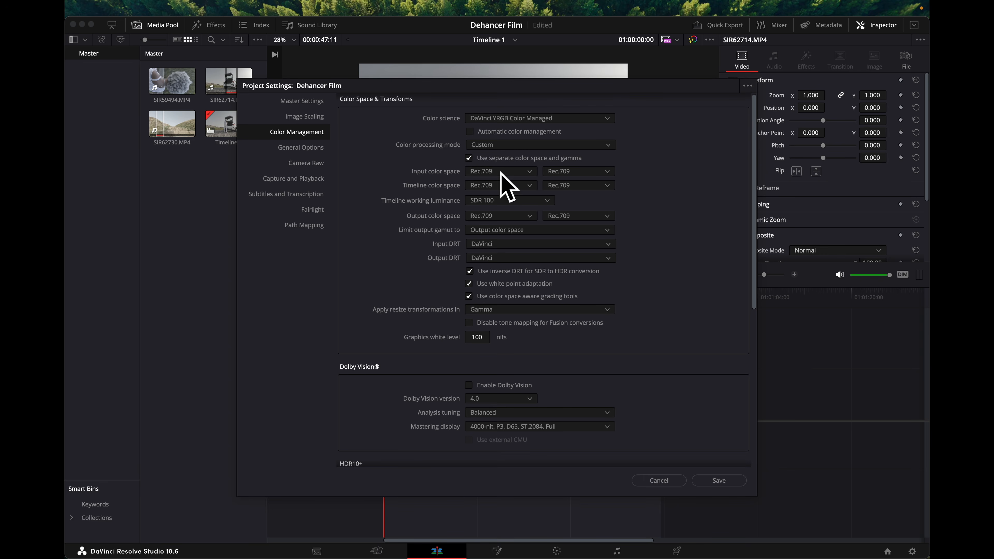
click(512, 172)
scroll(520, 213, up, 3)
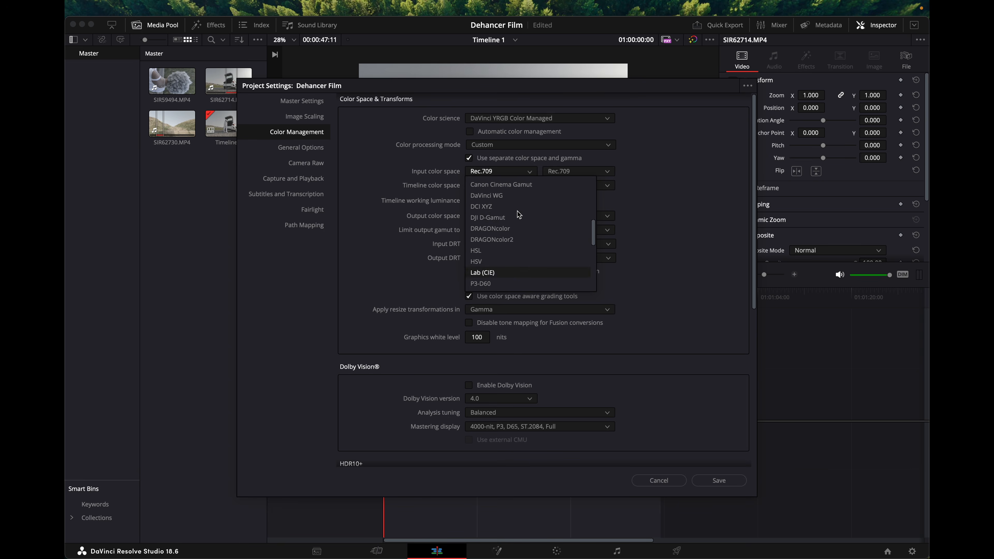
click(505, 197)
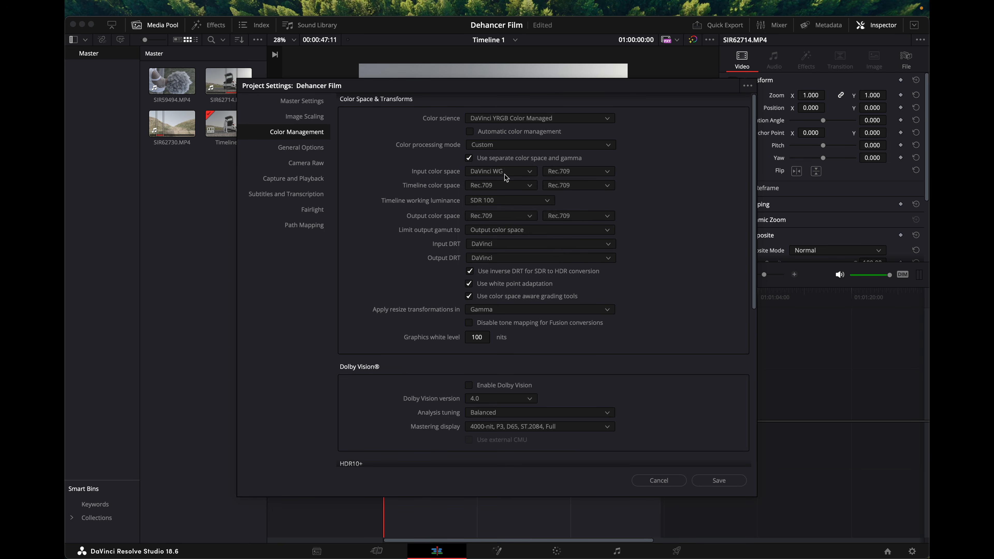
click(506, 186)
scroll(503, 211, up, 3)
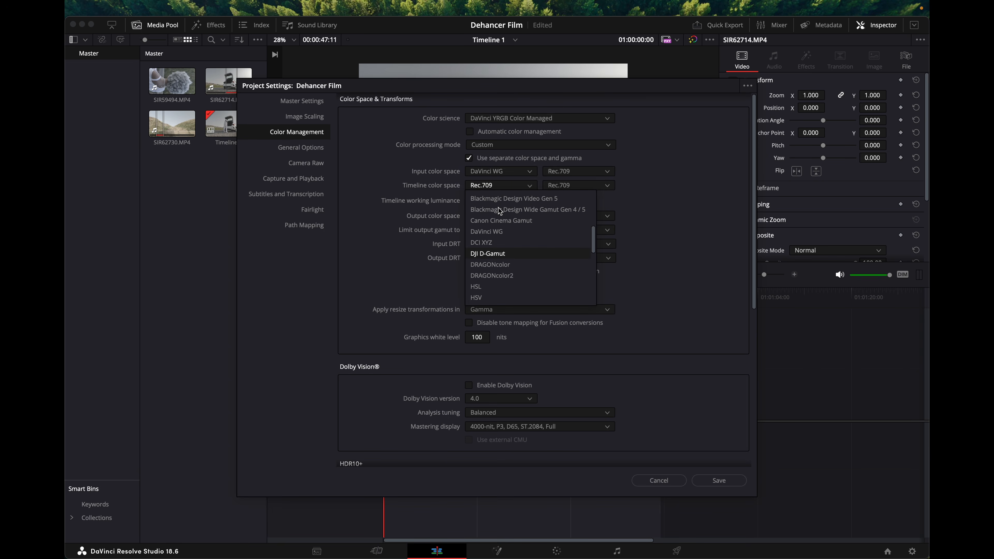
click(497, 231)
Set the gamma of both the input and timeline color spaces to DaVinci Intermediate.
click(565, 184)
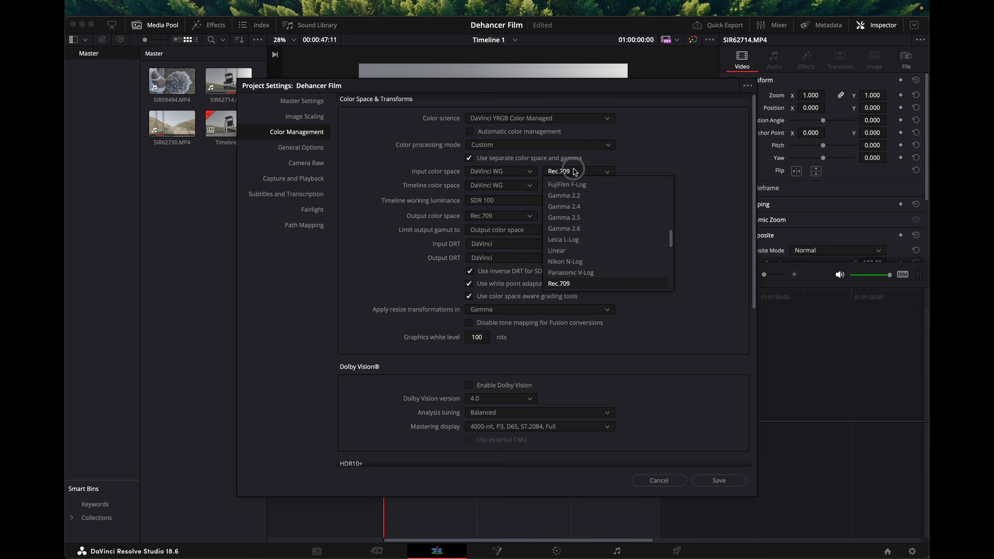
scroll(574, 217, up, 5)
click(579, 185)
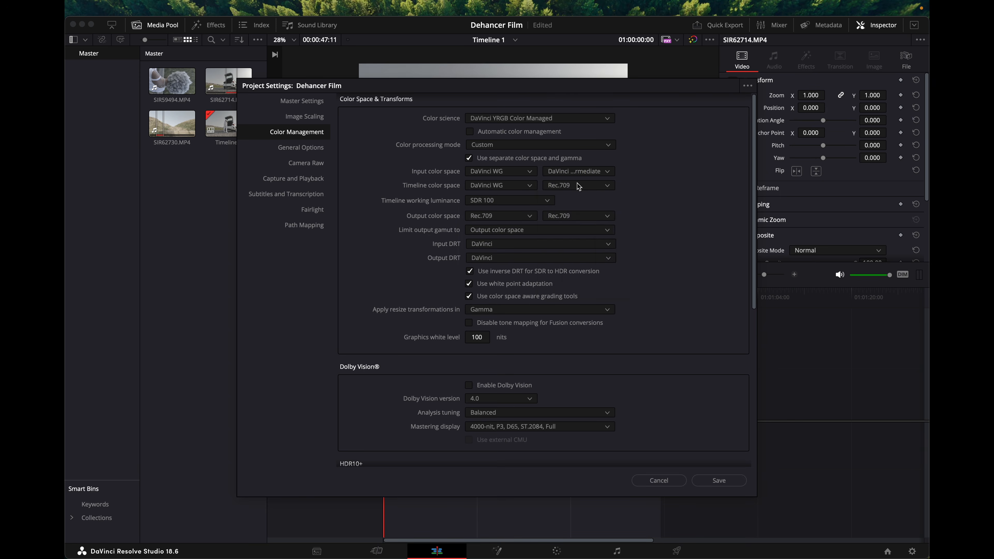
click(579, 185)
scroll(579, 220, up, 3)
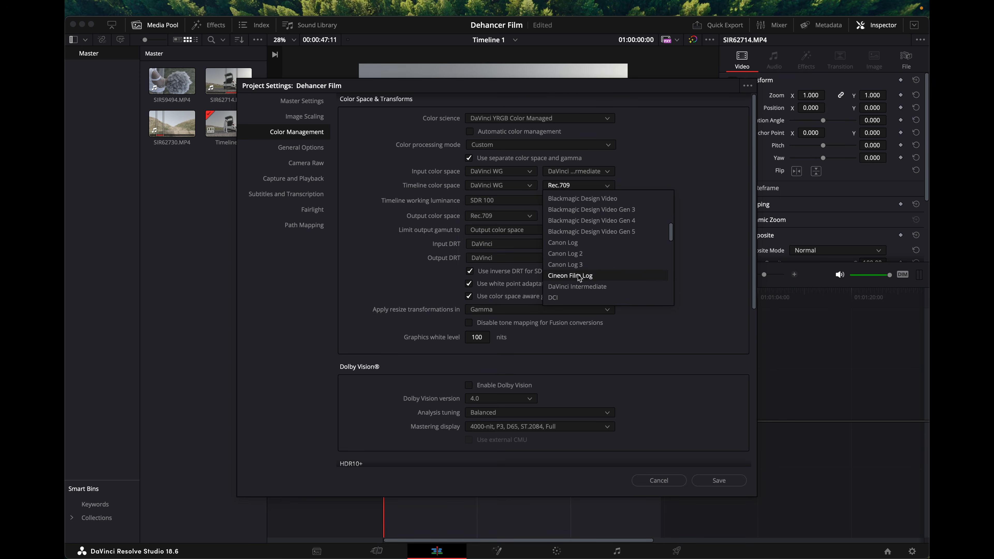
click(577, 276)
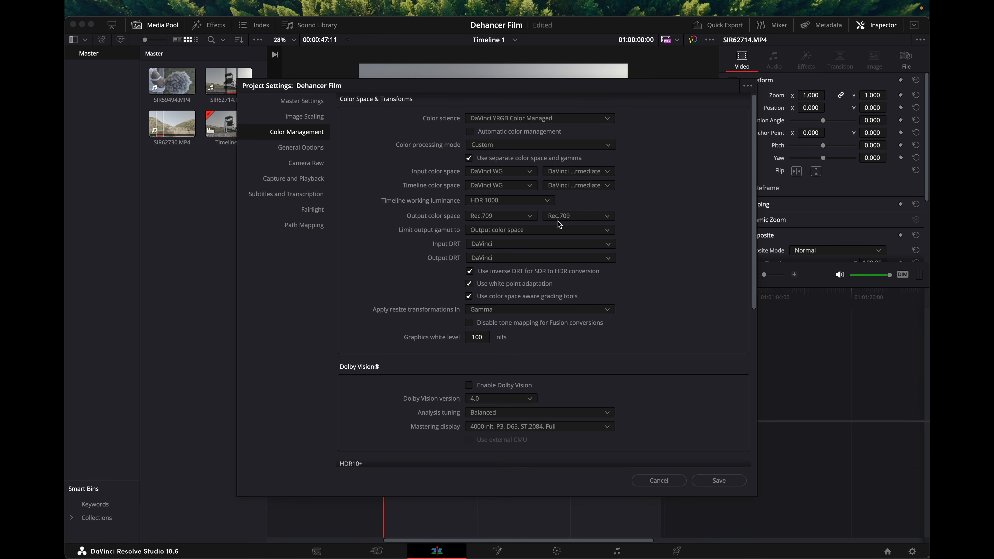
Set the output gamma to Rec.709-A and save the project settings.
click(578, 219)
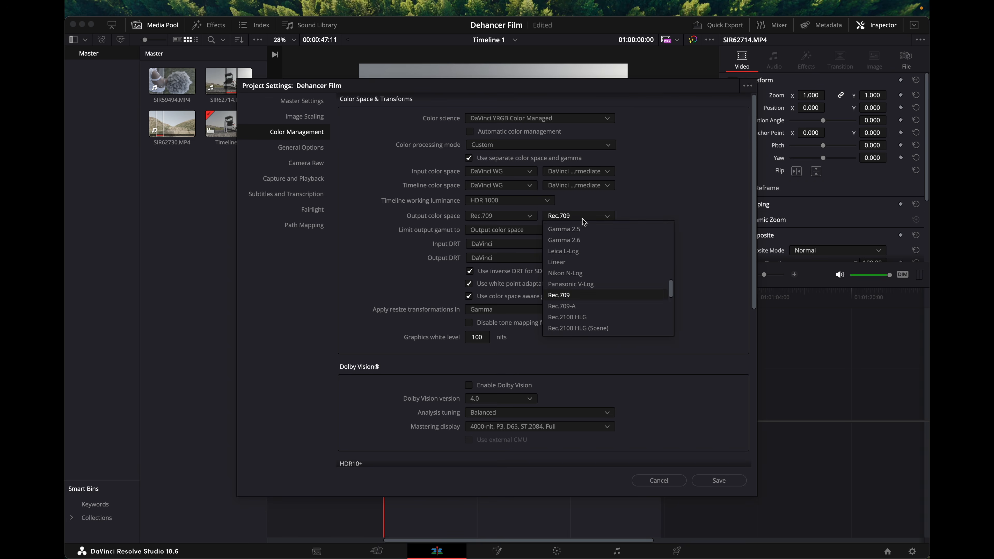
click(581, 314)
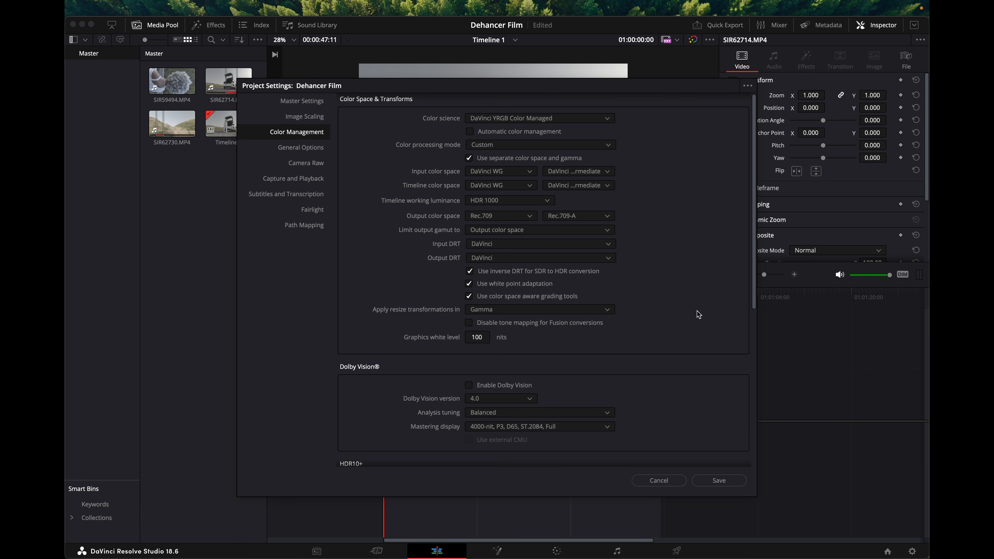
click(719, 480)
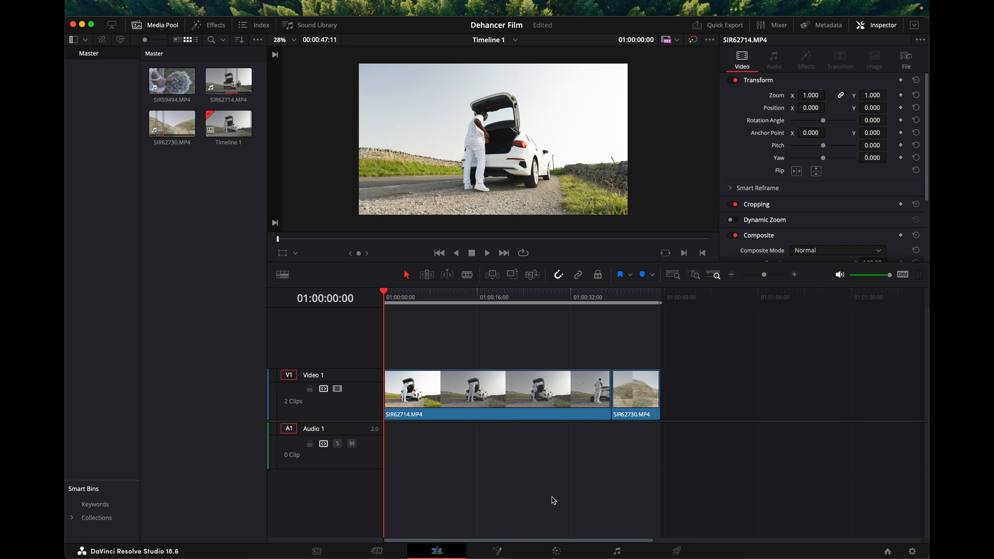
Move the playhead to 01:00:15:11 in the first clip and switch to the Color page.
drag(402, 304, 474, 334)
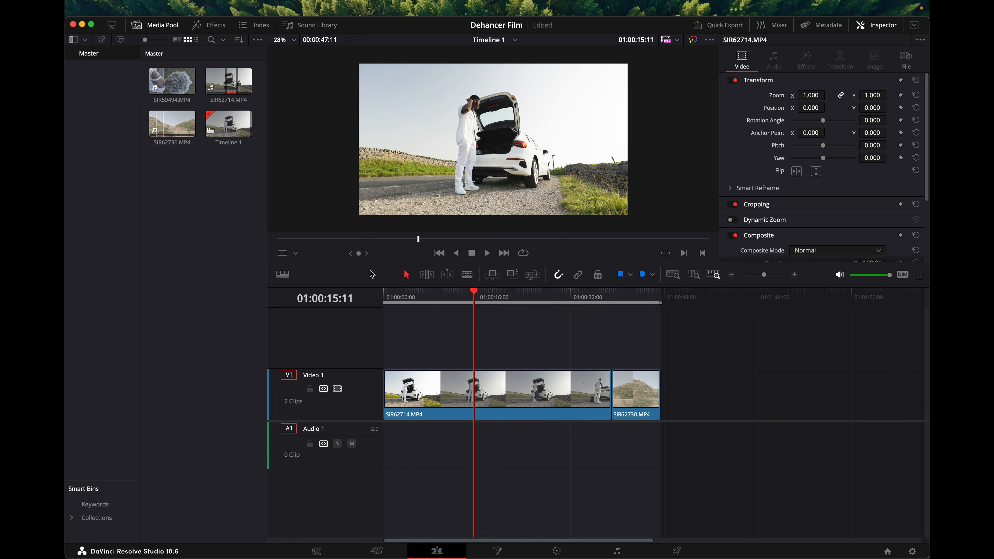
click(557, 551)
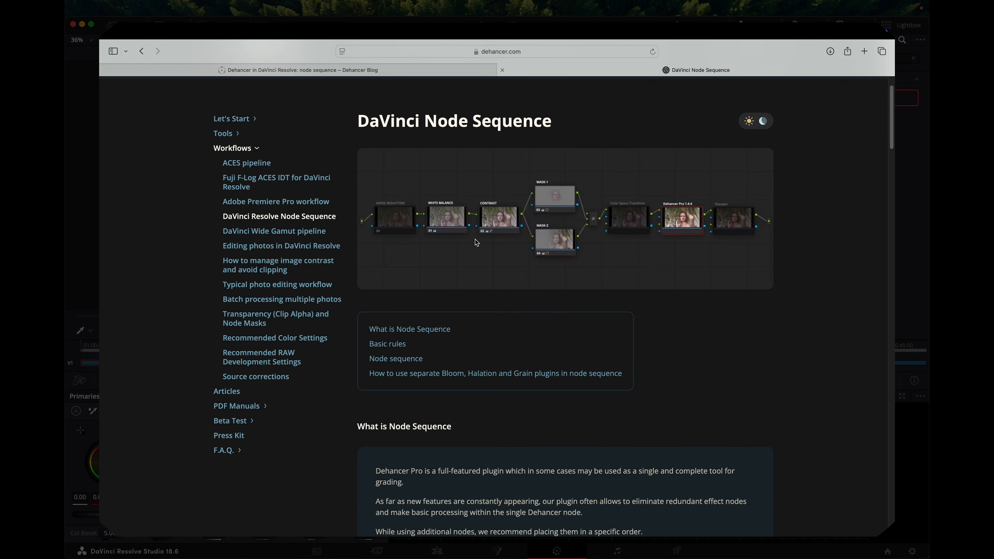
Examine the recommended node order diagram on Dehancer's DaVinci Node Sequence web page in the browser.
scroll(476, 243, up, 3)
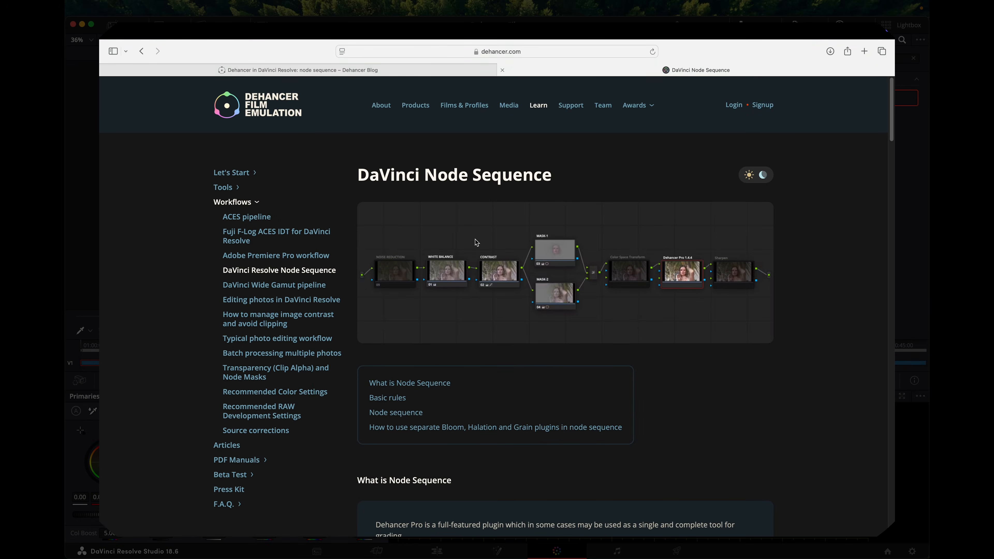
scroll(477, 243, down, 2)
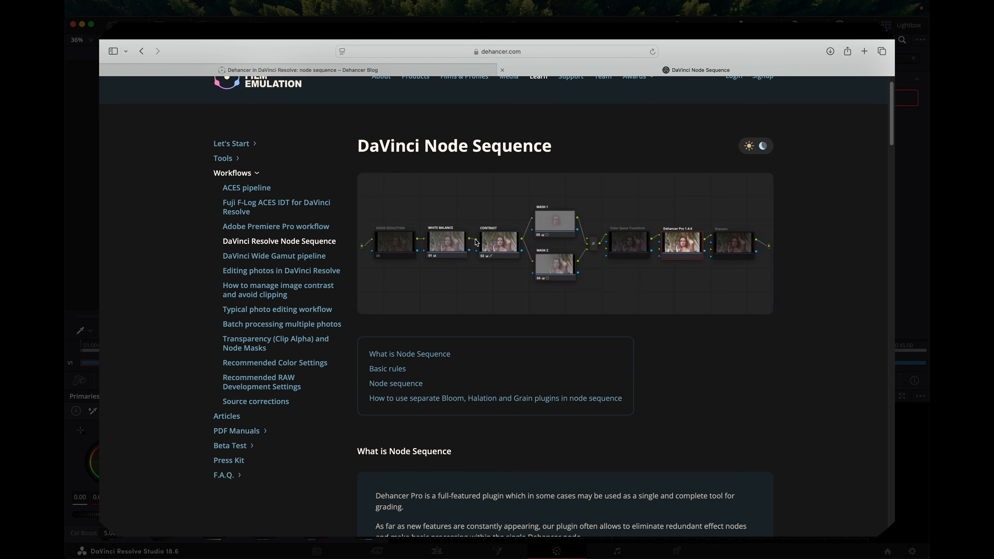
scroll(477, 243, up, 2)
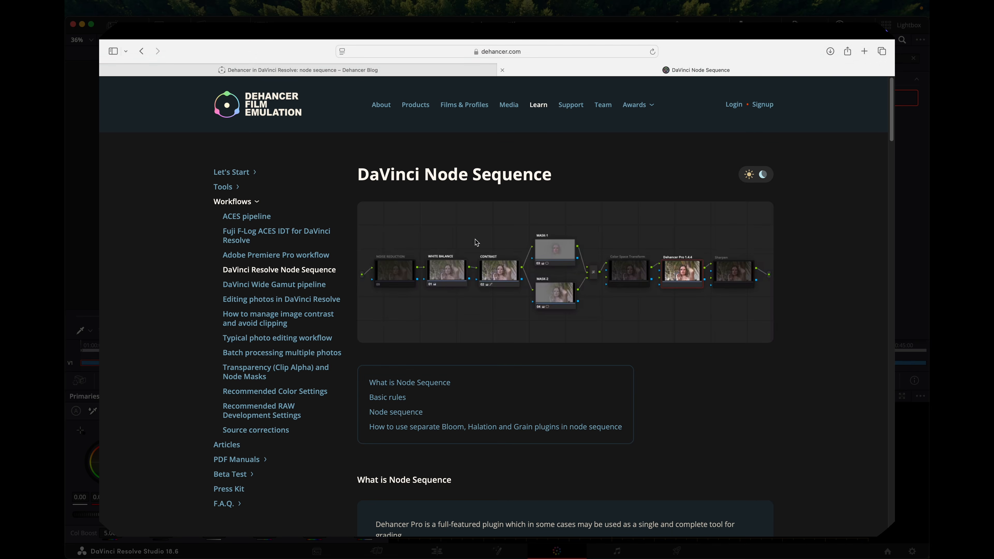
scroll(477, 243, down, 4)
scroll(476, 243, up, 4)
scroll(477, 243, down, 2)
scroll(477, 242, up, 2)
scroll(476, 243, down, 4)
scroll(477, 243, up, 2)
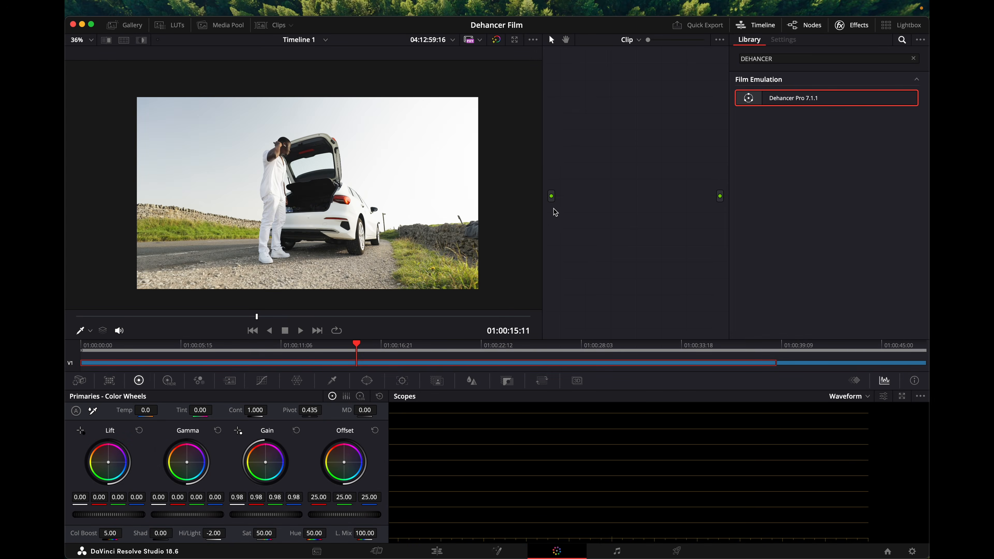
Widen the node graph area and build a chain of four serial nodes for the clip.
drag(543, 191, 439, 192)
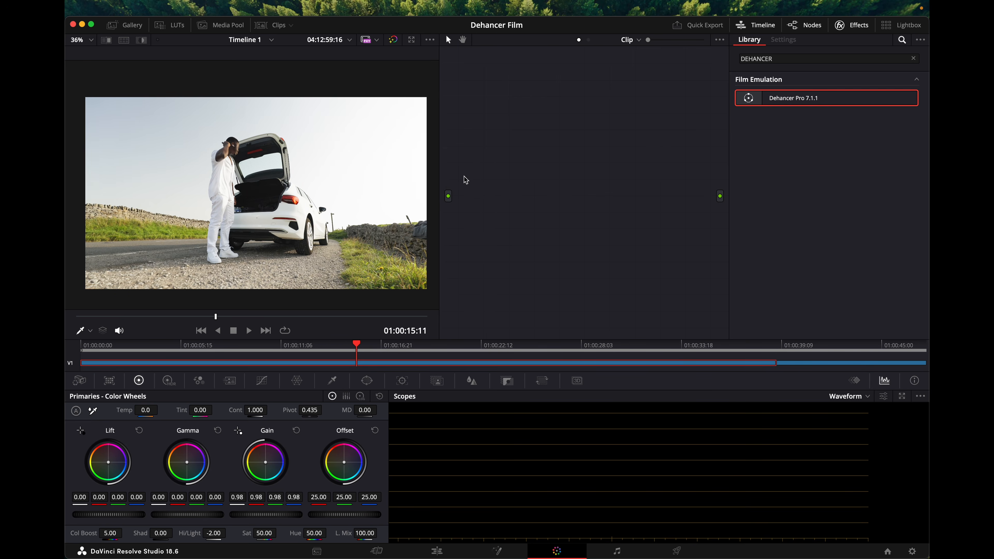
key(alt+s)
key(alt+s)
key(alt+s)
key(alt+s)
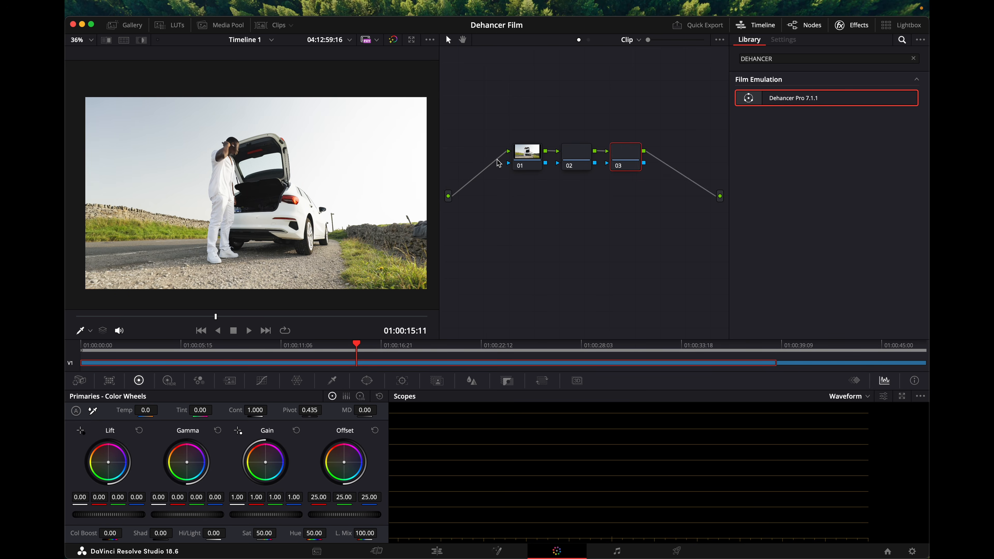
Label the first node PRIMARIES and the second node DEHANCER.
click(529, 151)
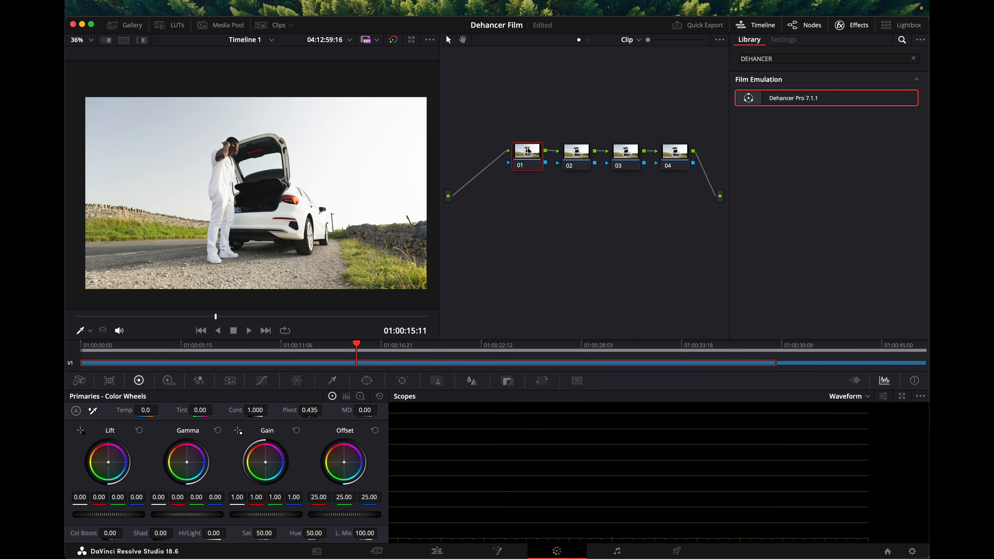
right_click(528, 151)
click(546, 170)
text(PRIMARIES)
click(584, 153)
right_click(583, 154)
click(602, 174)
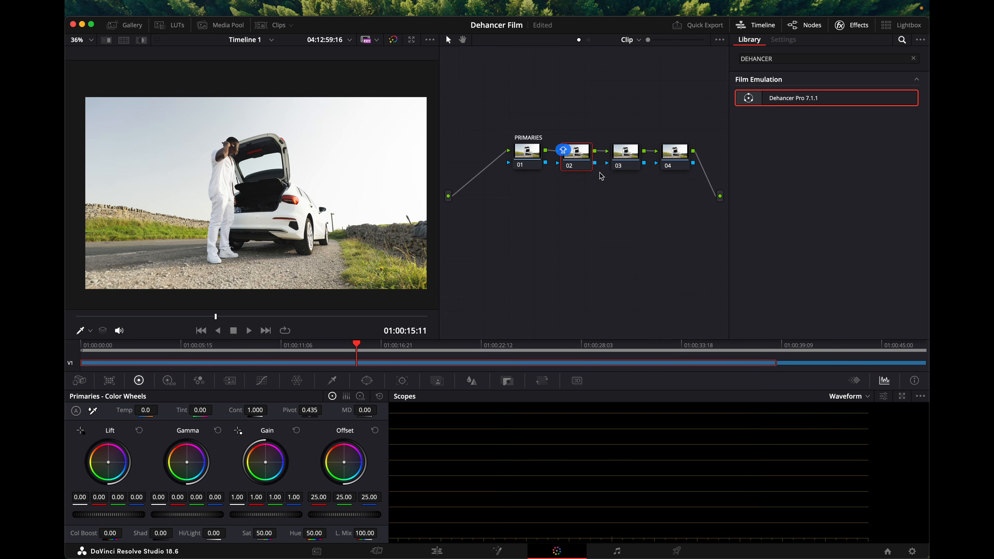
text(DEHANCER)
Label the third node HSL and the fourth node SHARPEN.
click(622, 155)
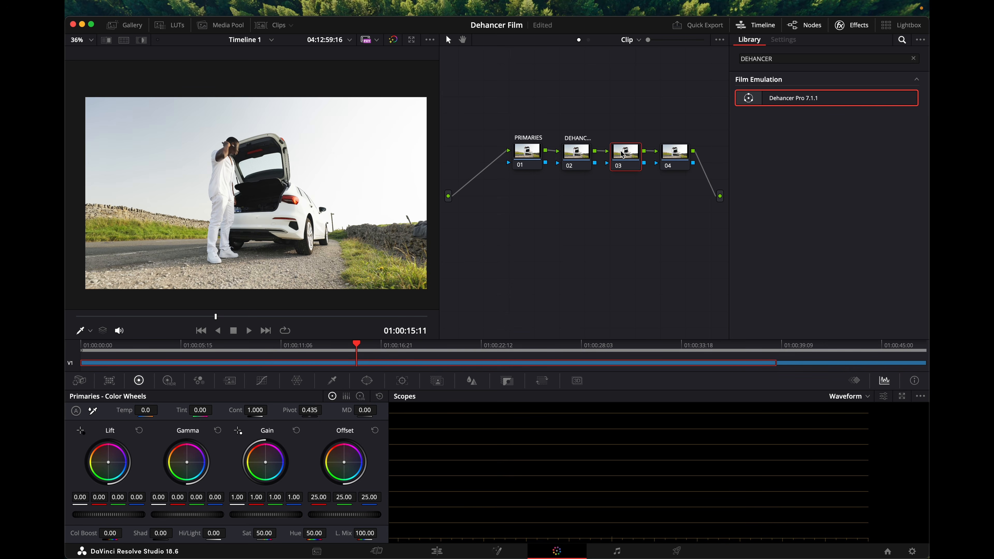
right_click(622, 154)
click(650, 177)
text(HSL)
key(Return)
right_click(671, 155)
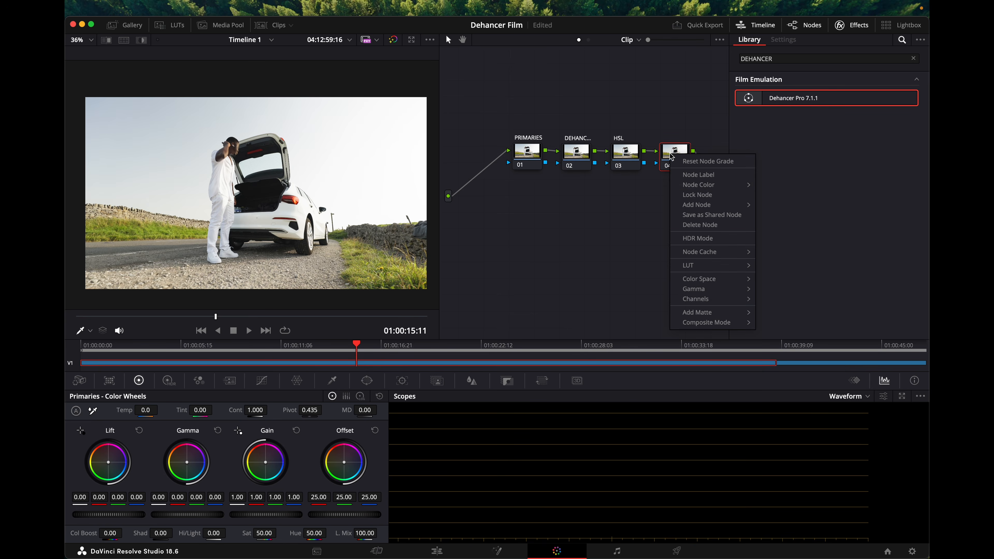
click(708, 182)
key(Caps_Lock)
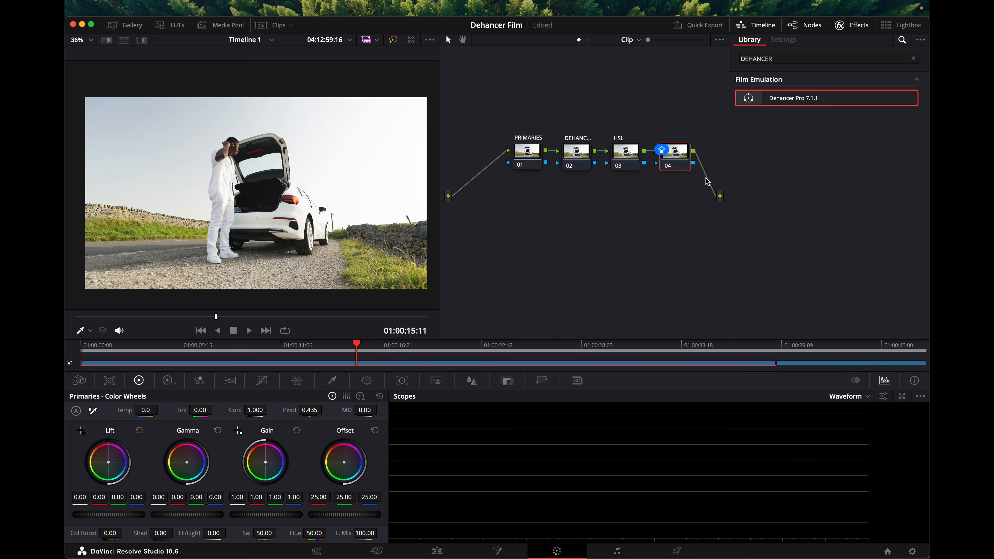
text(SHARPEN)
key(Caps_Lock)
key(Return)
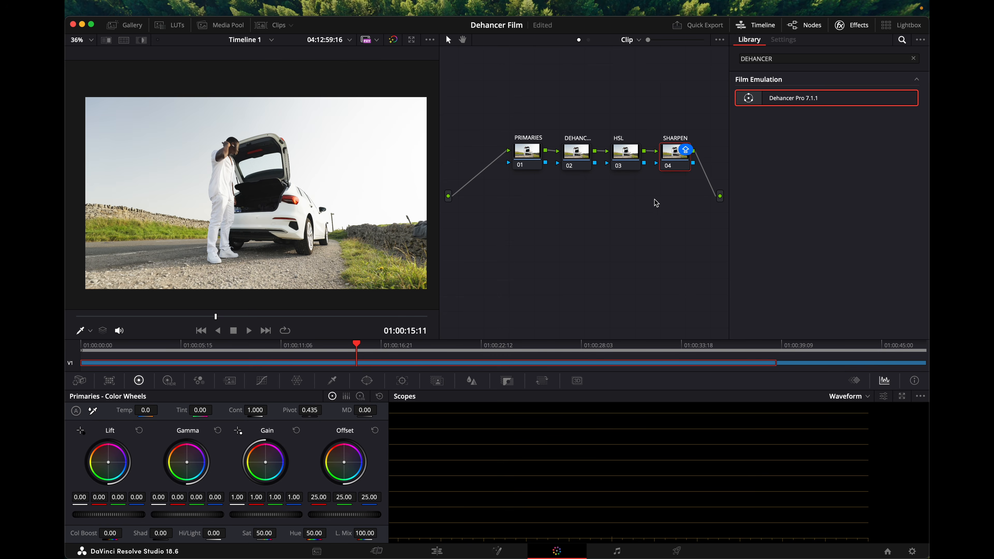
On the PRIMARIES node, lower Hi/Light to -2.00 and the overall Gain to 0.98.
click(528, 153)
drag(214, 533, 213, 536)
mouse_move(265, 521)
mouse_down()
mouse_move(241, 516)
mouse_move(274, 515)
mouse_up()
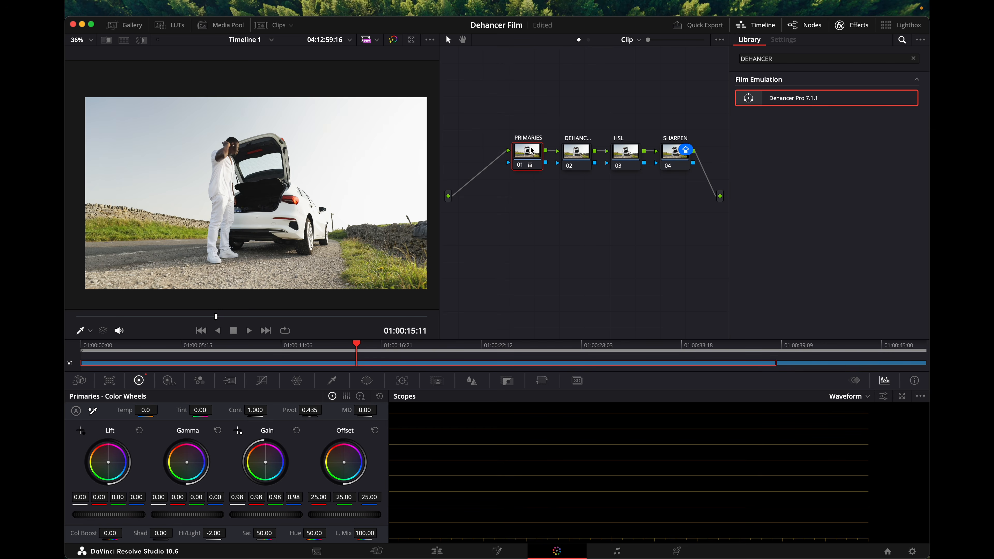
Toggle the PRIMARIES node off and on repeatedly to compare the image before and after the correction.
click(527, 162)
click(527, 162)
click(527, 162)
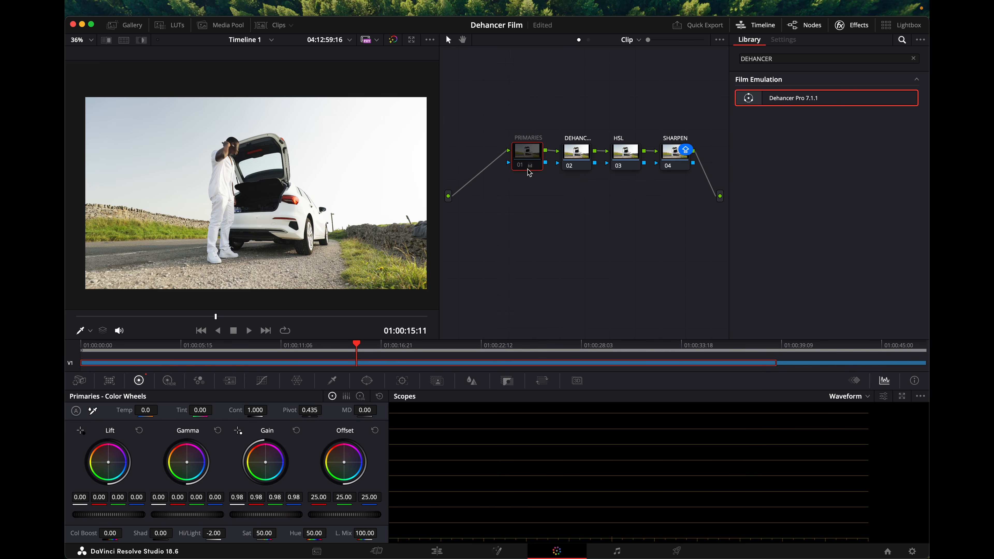
key(super+d)
key(super+d)
key(super+d)
key(super+d)
key(super+d)
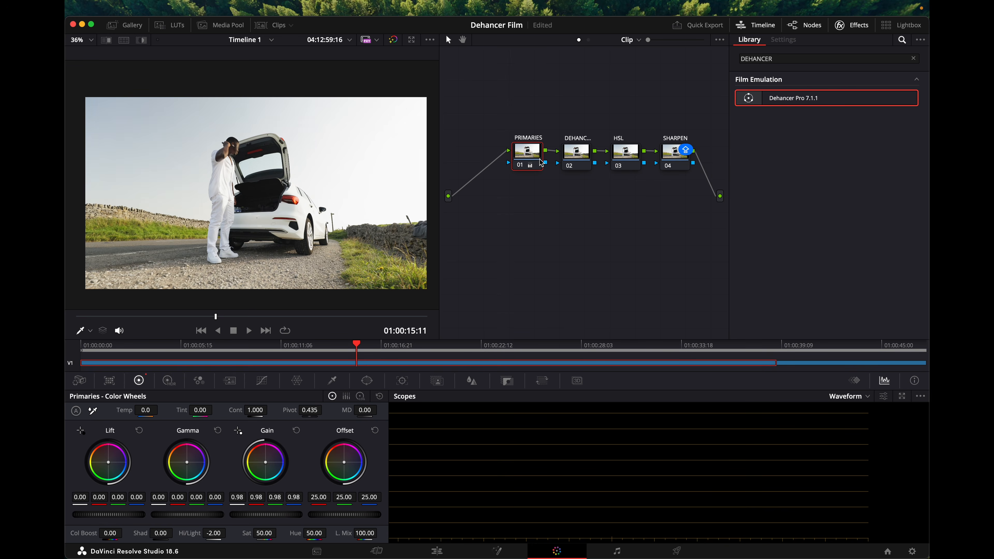
key(super+d)
key(super+d)
key(super+d)
key(super+d)
Search the effects library for DEHAN and apply Dehancer Pro 7.1.1 to the DEHANCER node.
click(574, 154)
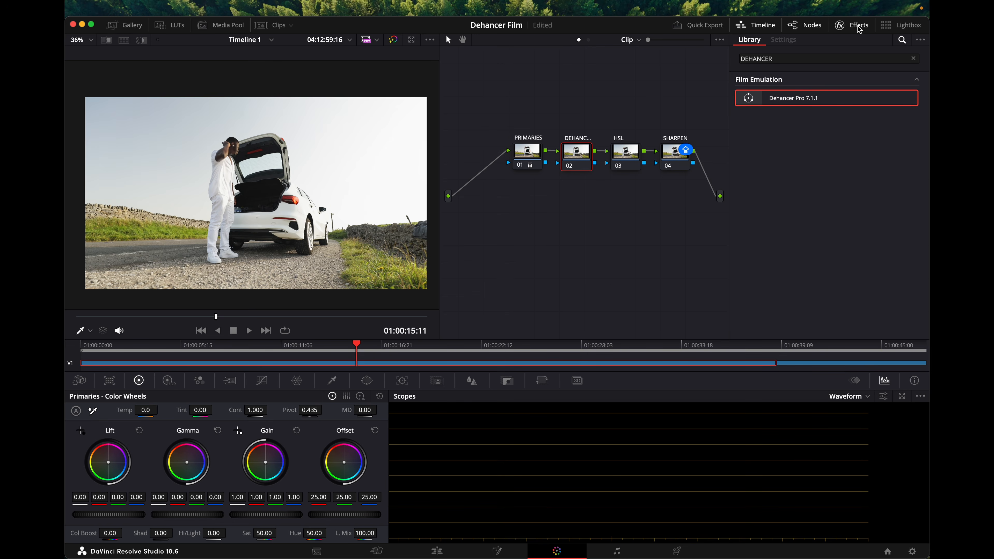
click(902, 41)
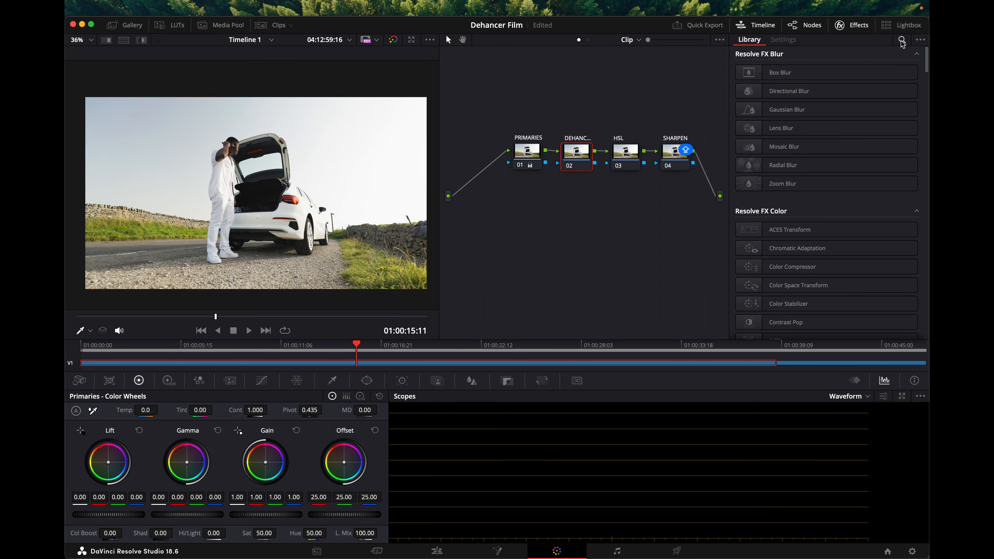
click(902, 40)
text(DEHAN)
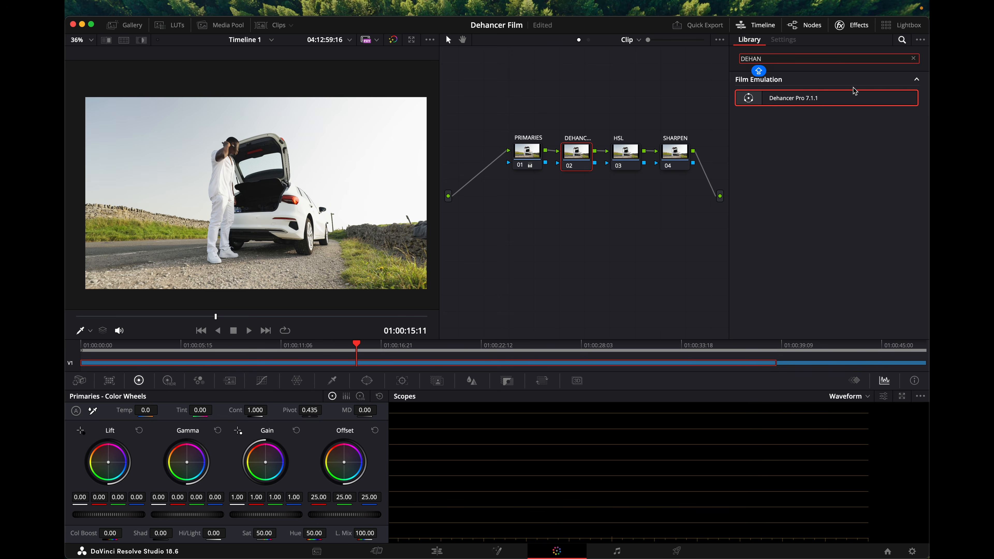
drag(855, 92, 576, 162)
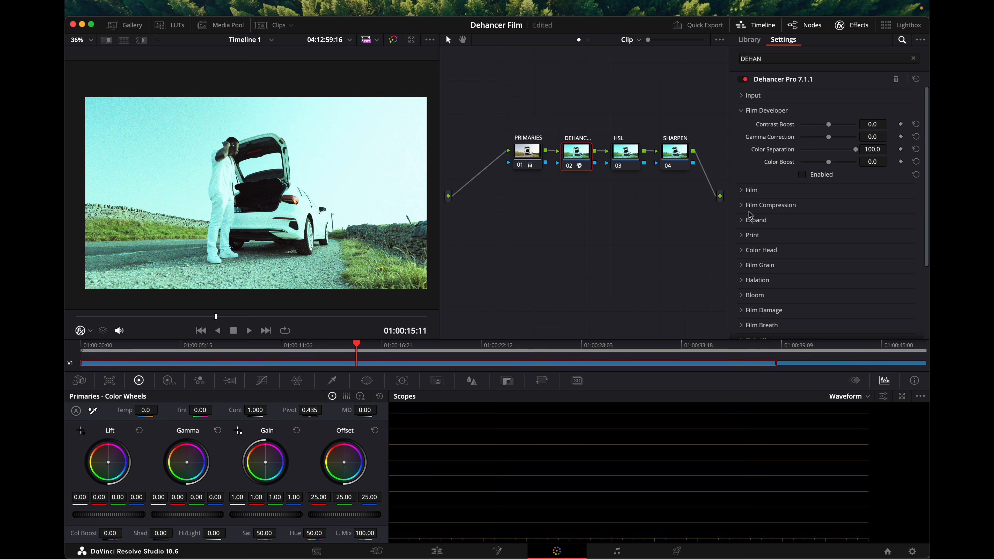
Examine Dehancer's Print, Expand, Film Compression and Film settings by unfolding those sections.
click(752, 236)
scroll(746, 227, down, 2)
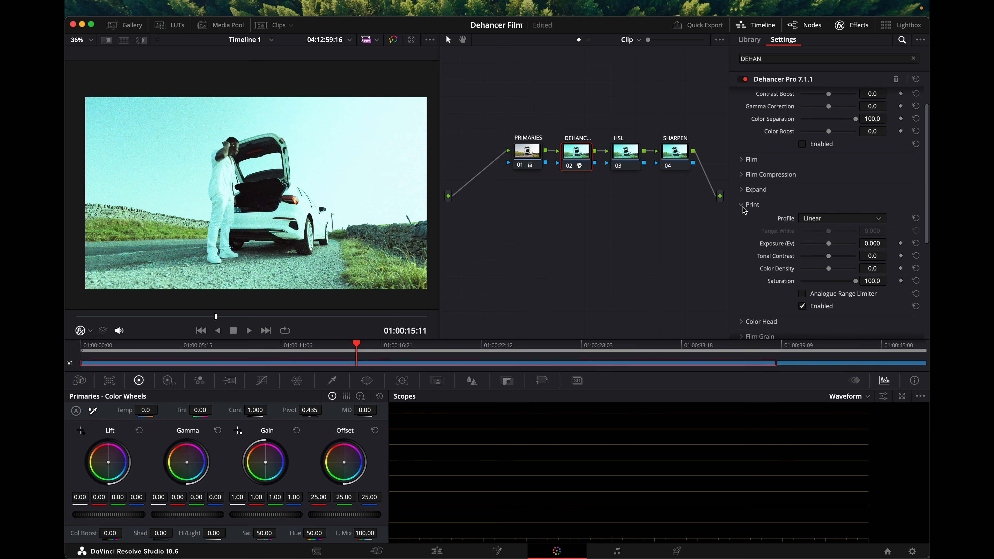
click(746, 189)
click(743, 174)
click(744, 160)
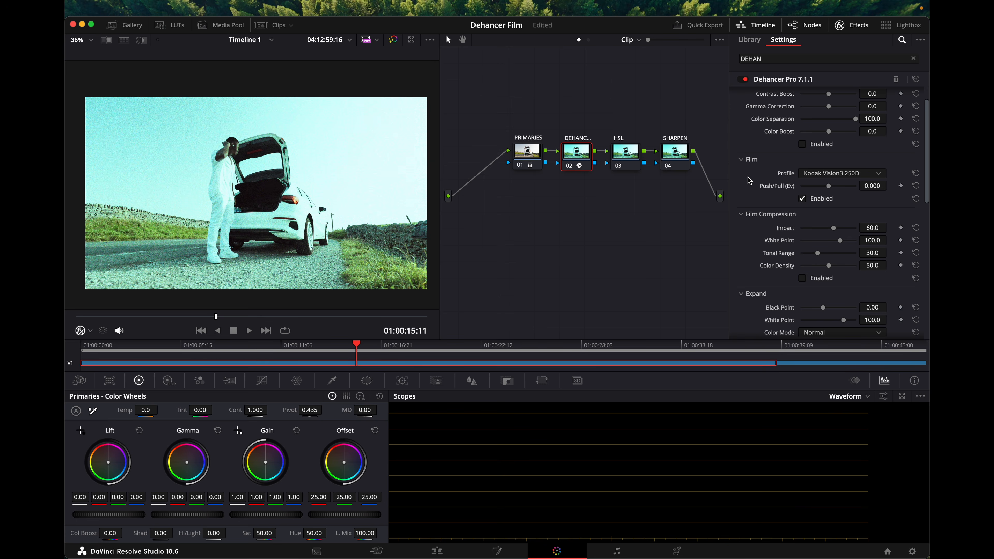
click(742, 161)
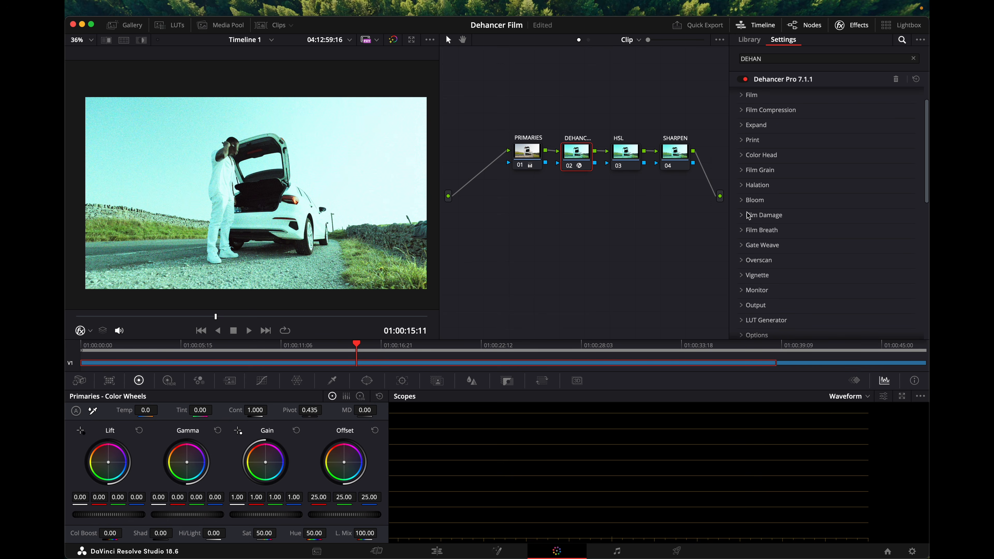
Inspect Dehancer's film grain up close on the car image and disable Film Grain.
click(742, 171)
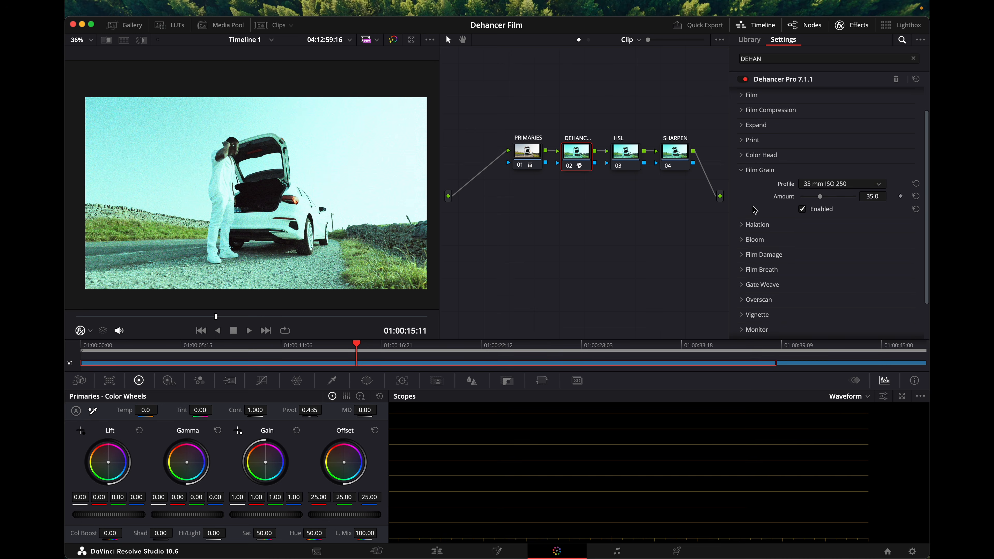
click(802, 210)
scroll(279, 187, up, 5)
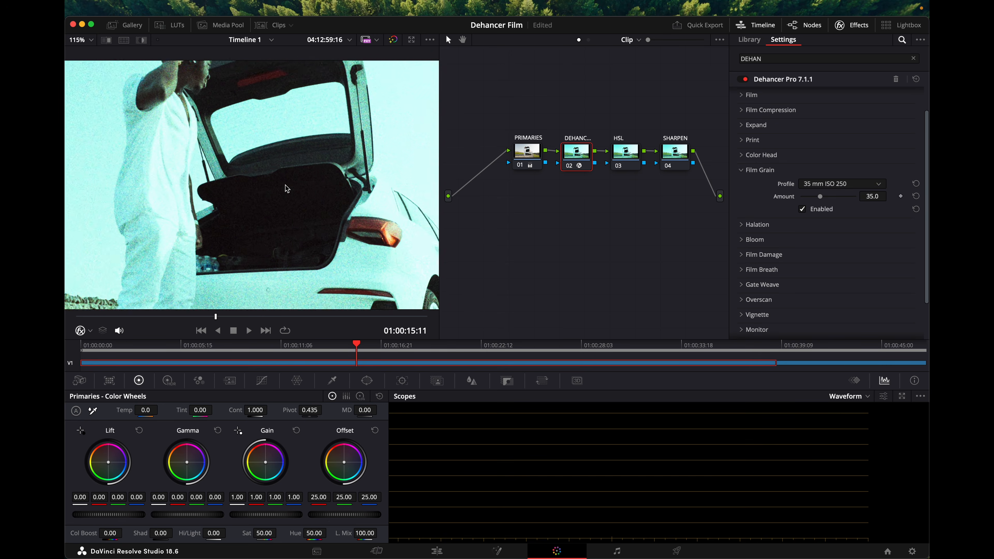
scroll(288, 189, down, 5)
scroll(287, 189, down, 2)
scroll(288, 189, up, 2)
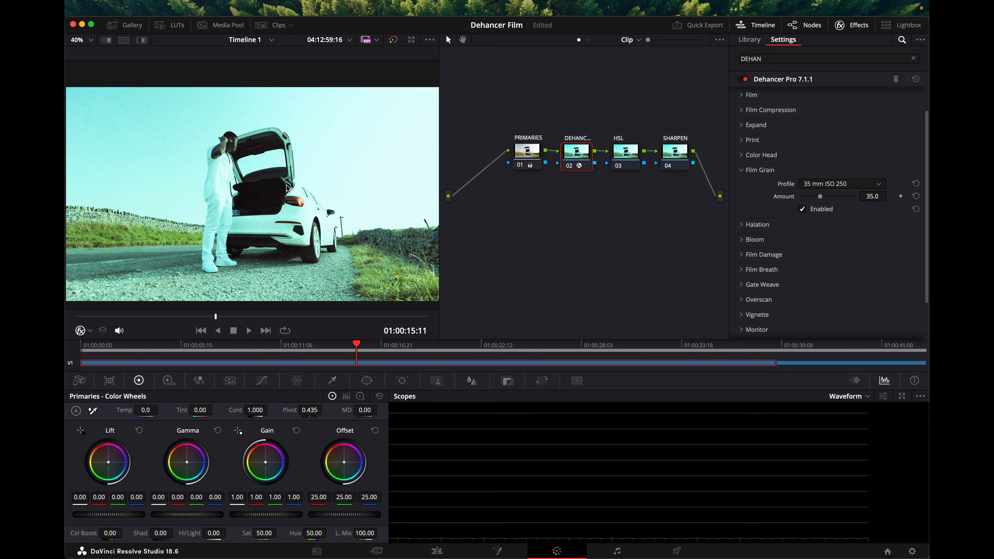
scroll(287, 189, down, 3)
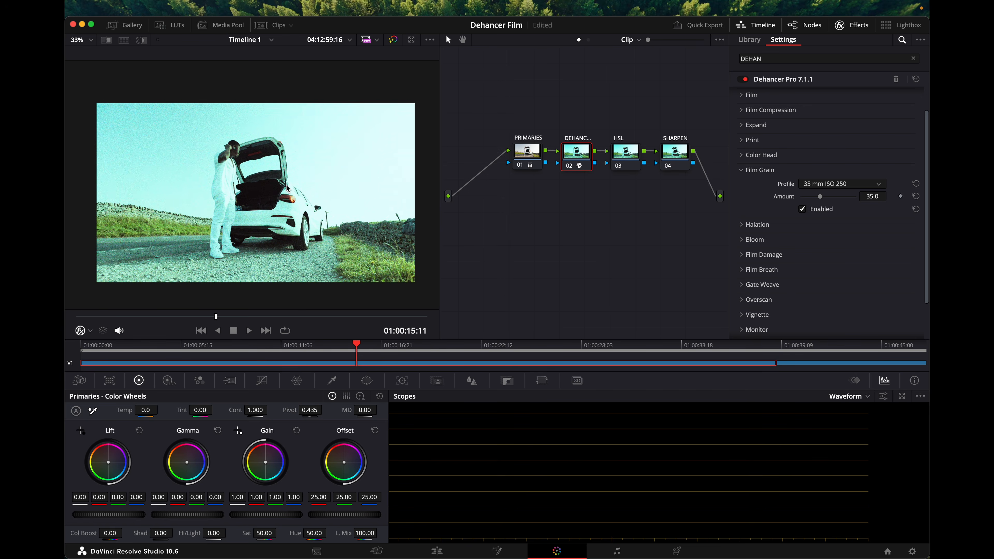
click(802, 210)
click(742, 173)
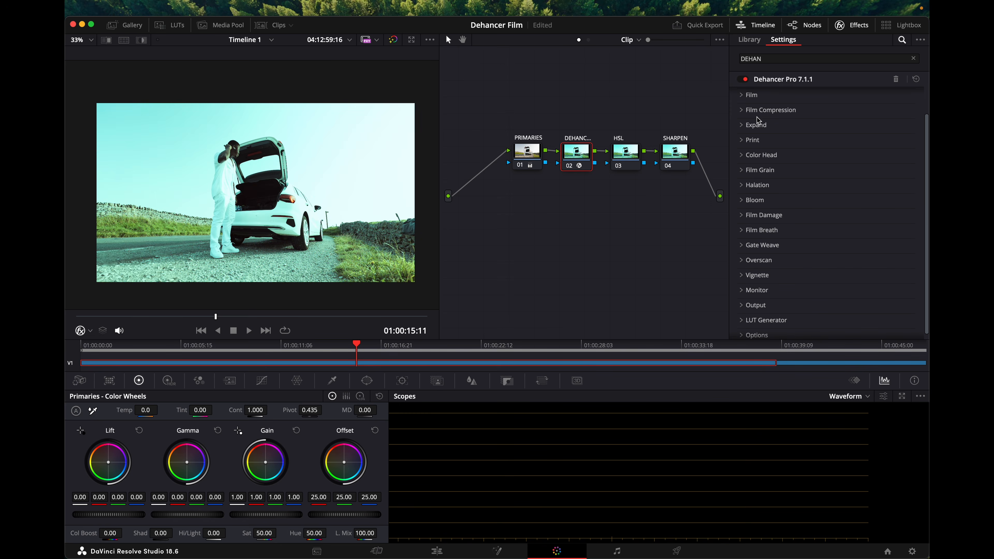
Review the False Color and Clipping Indication options in Dehancer's Monitor section.
scroll(753, 208, down, 1)
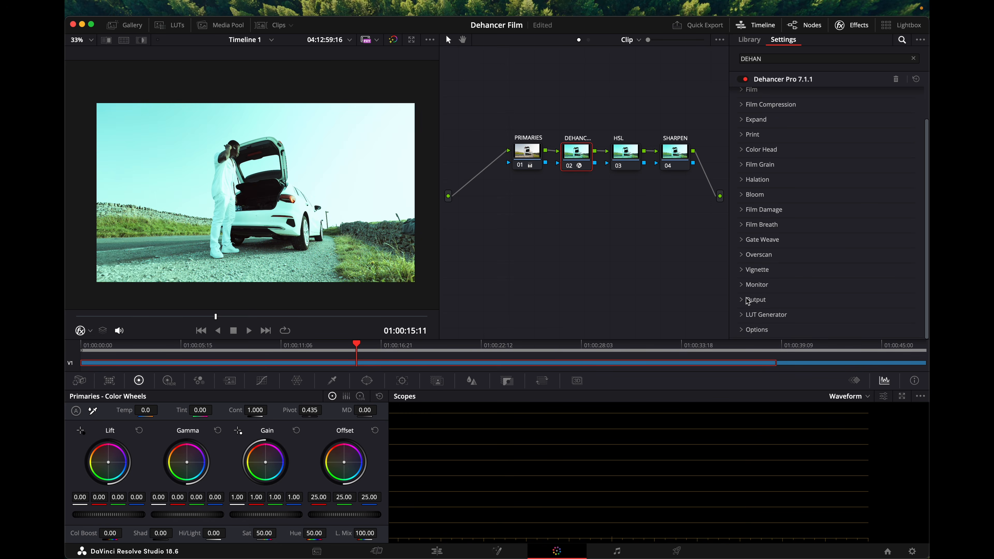
click(743, 286)
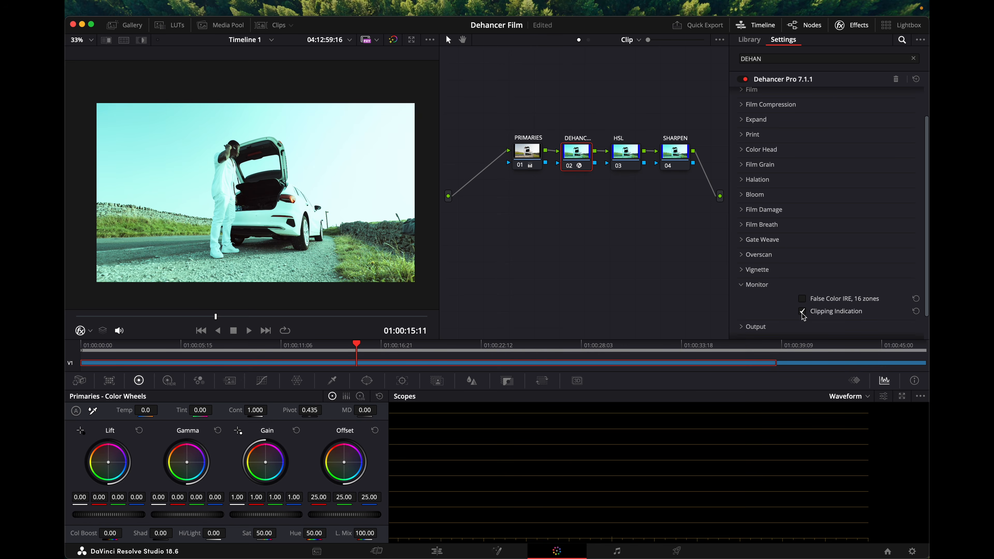
click(751, 287)
Try Choose Camera as Dehancer's input source and look through the camera vendors.
scroll(779, 129, up, 3)
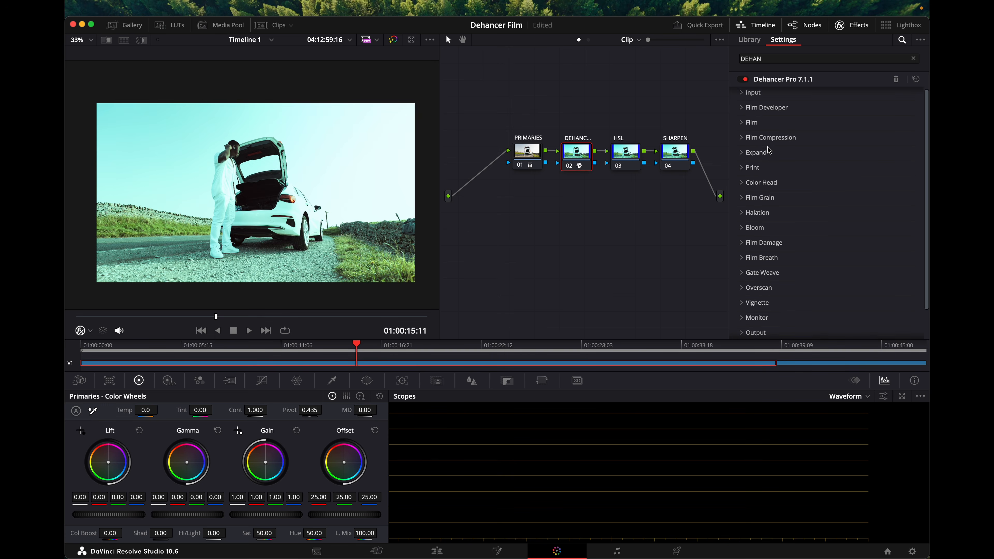
click(747, 96)
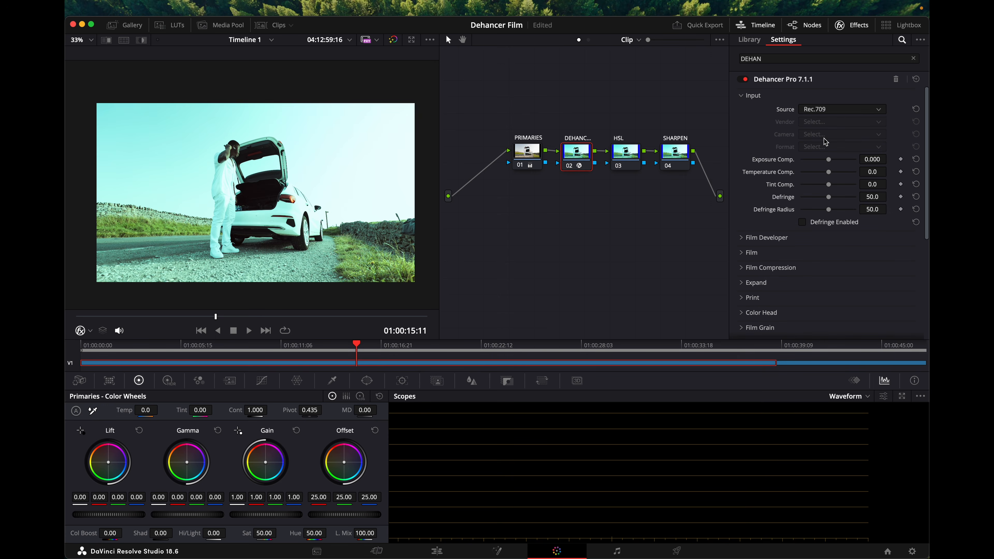
click(827, 111)
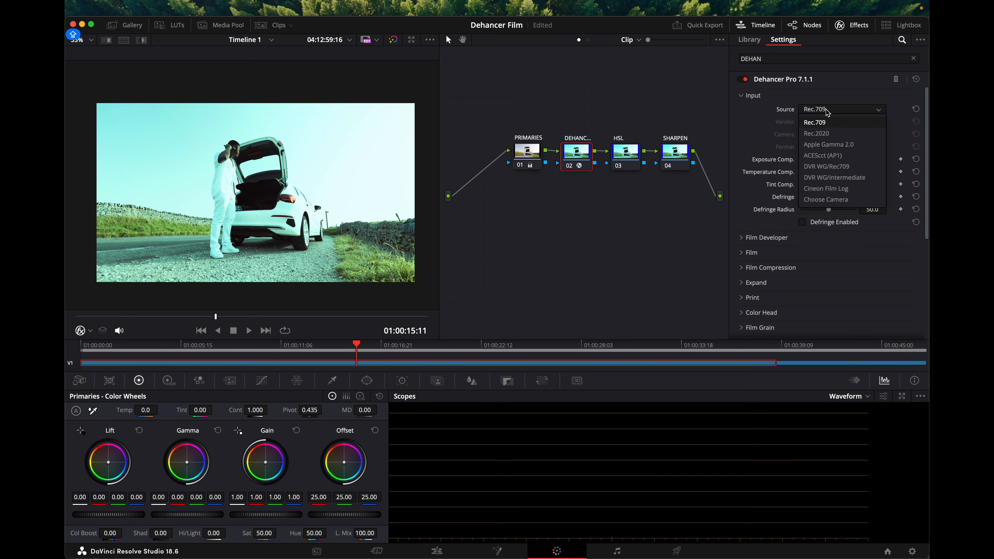
click(858, 200)
click(831, 121)
key(Caps_Lock)
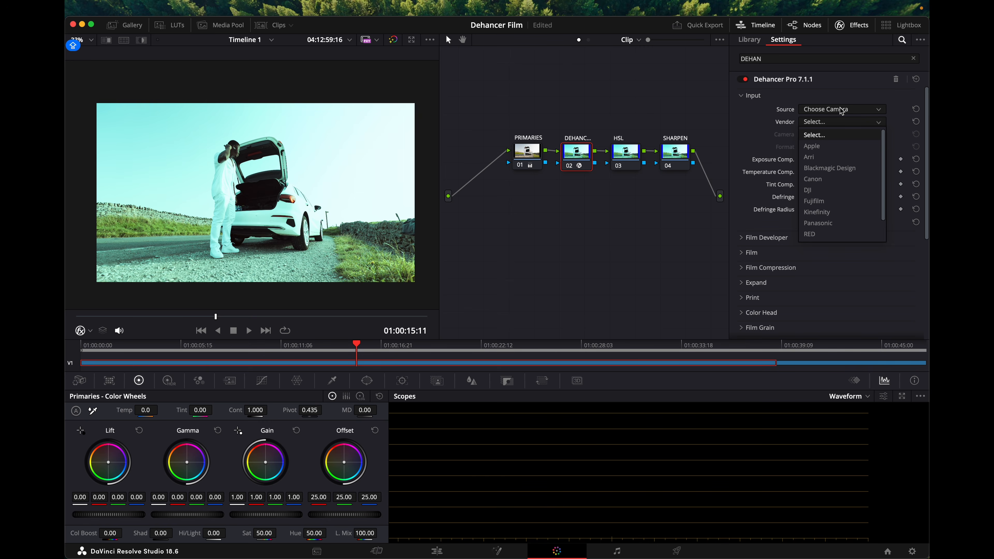
click(842, 112)
Set Dehancer's input source to DVR WG/Intermediate and collapse the Input section.
click(819, 112)
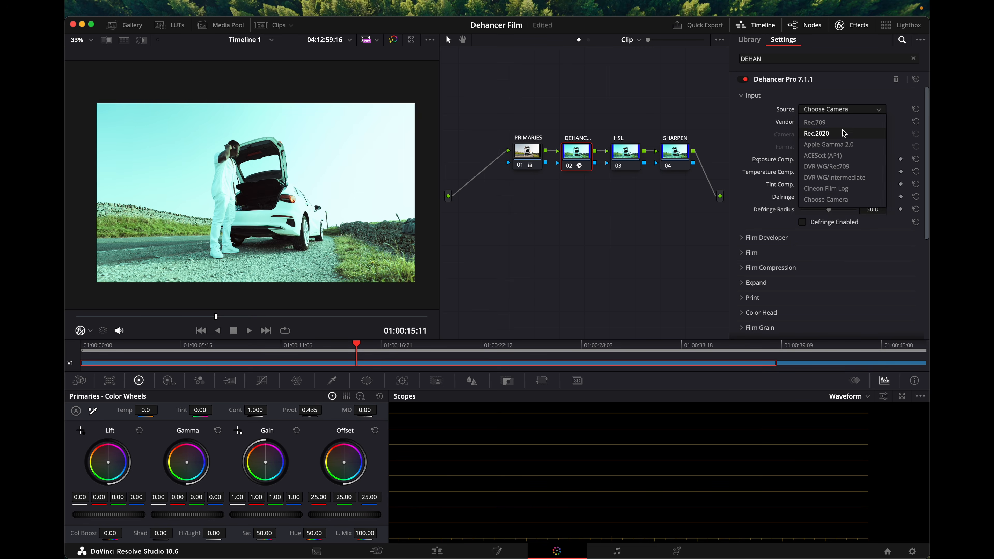
click(845, 178)
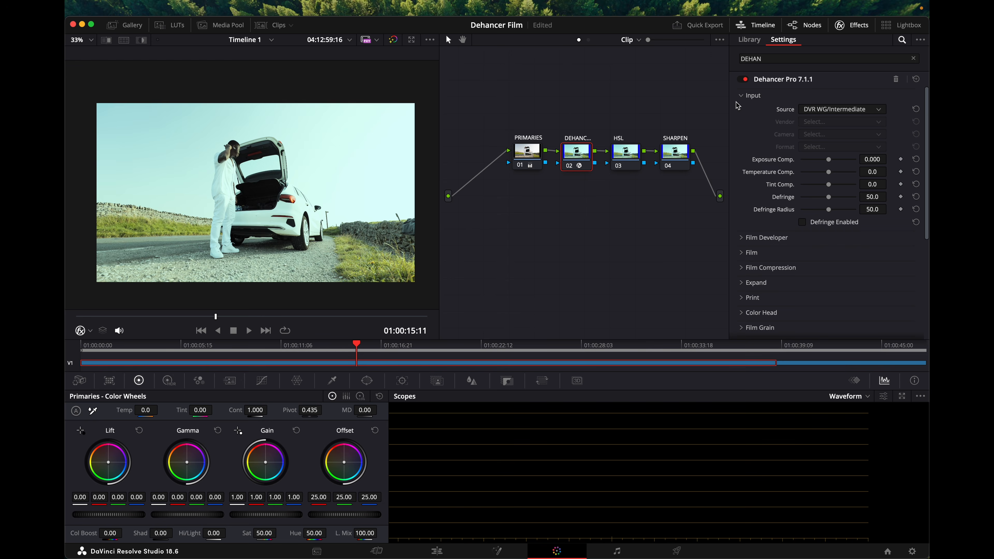
click(746, 96)
Set Dehancer's film profile to Kodak Vision3 50D.
click(745, 126)
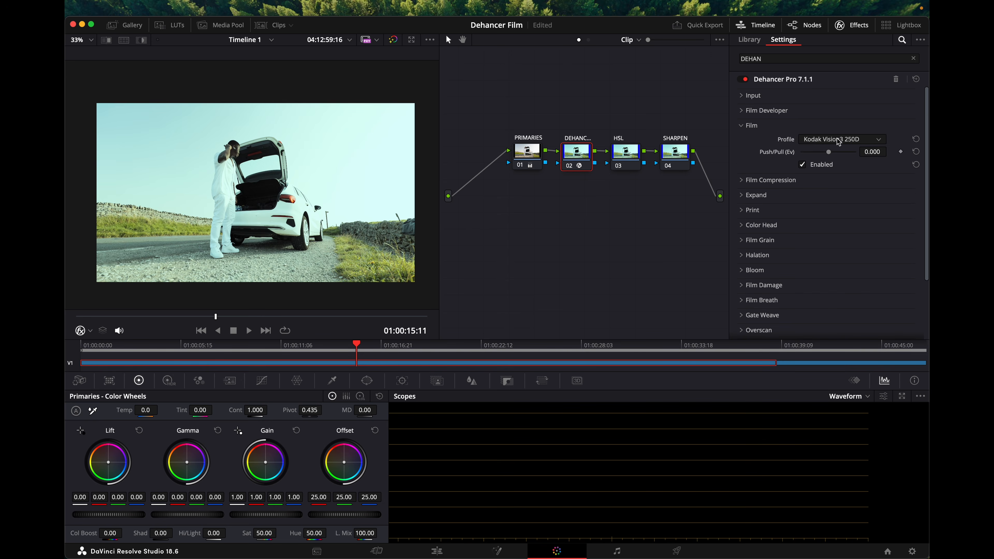
click(852, 141)
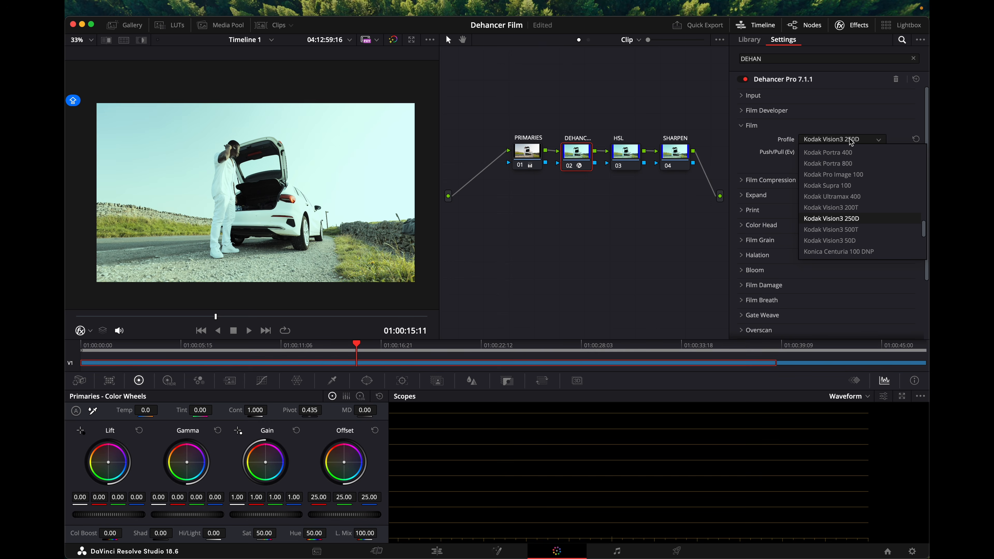
click(851, 142)
click(852, 140)
scroll(855, 226, down, 1)
click(852, 218)
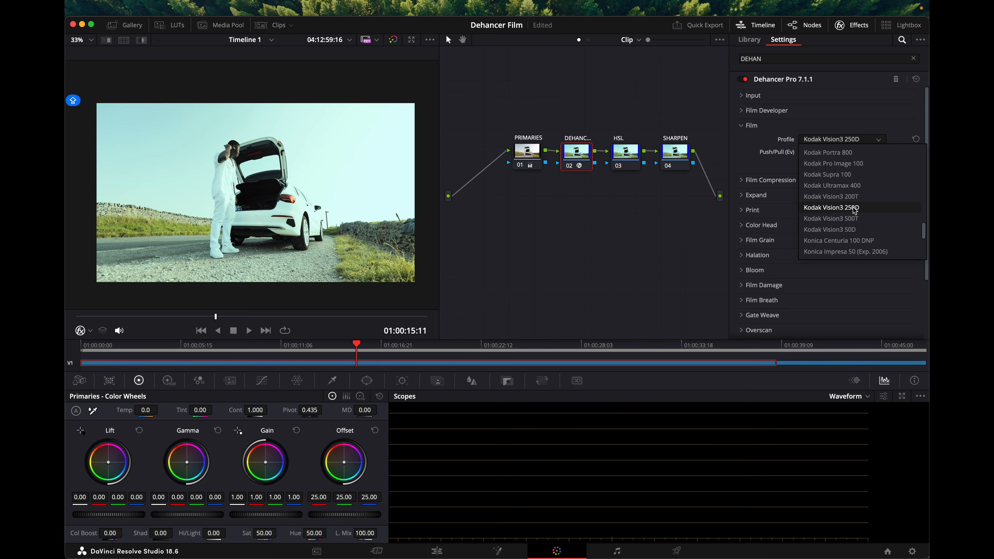
click(853, 234)
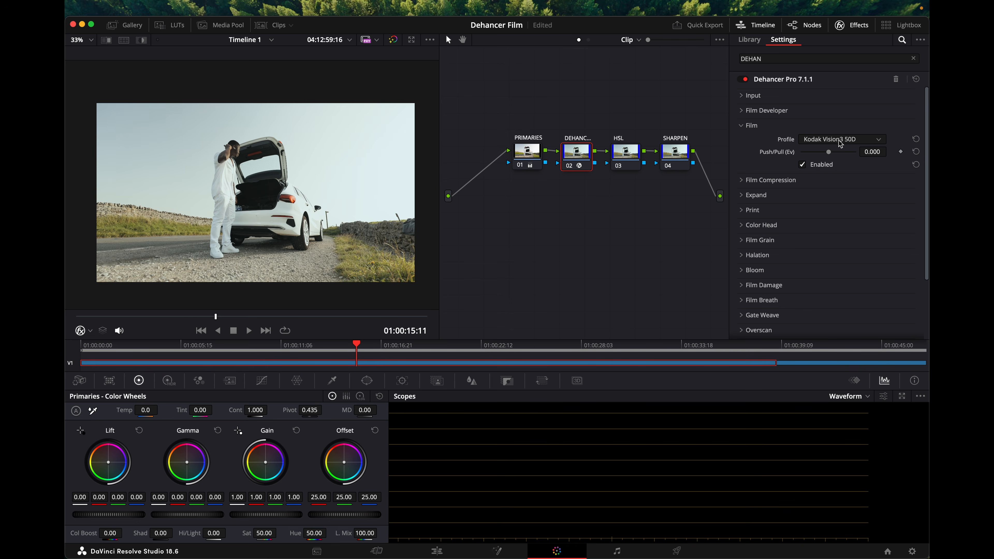
click(744, 126)
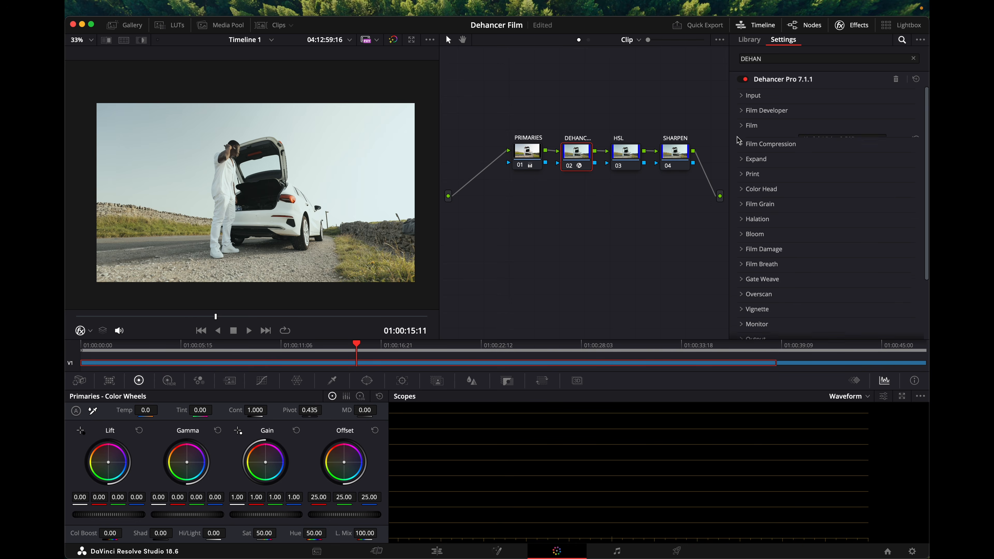
Enable Dehancer's Film Compression and toggle it to compare the image with and without it.
click(744, 142)
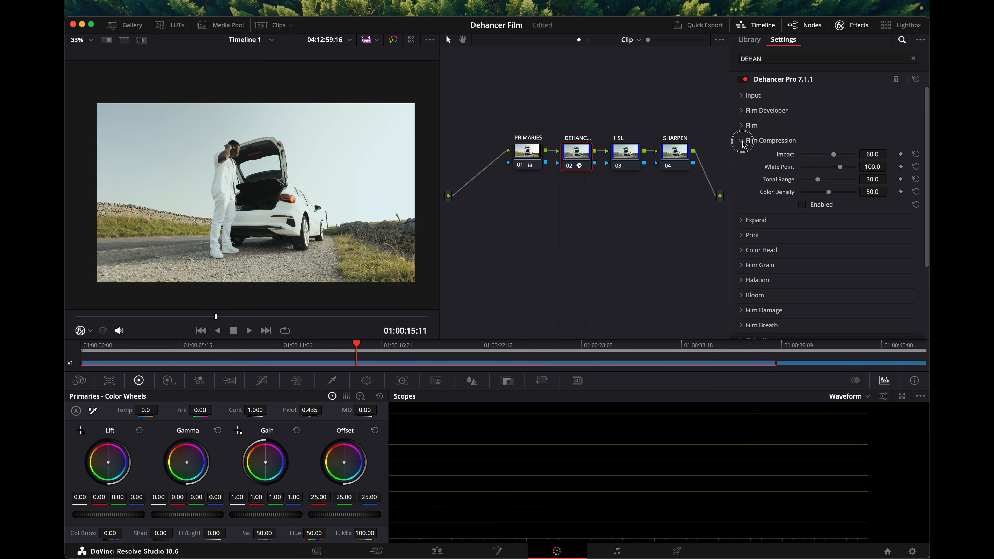
click(744, 141)
click(744, 141)
click(803, 204)
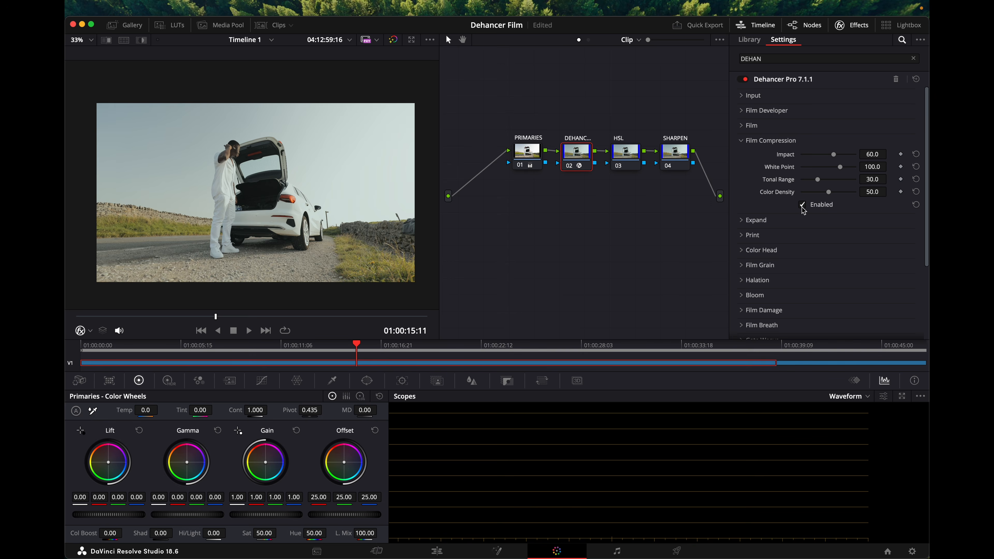
click(802, 205)
click(803, 204)
Set Film Compression's Impact to 27.5 and compare the result with the effect off and on.
drag(834, 155, 817, 156)
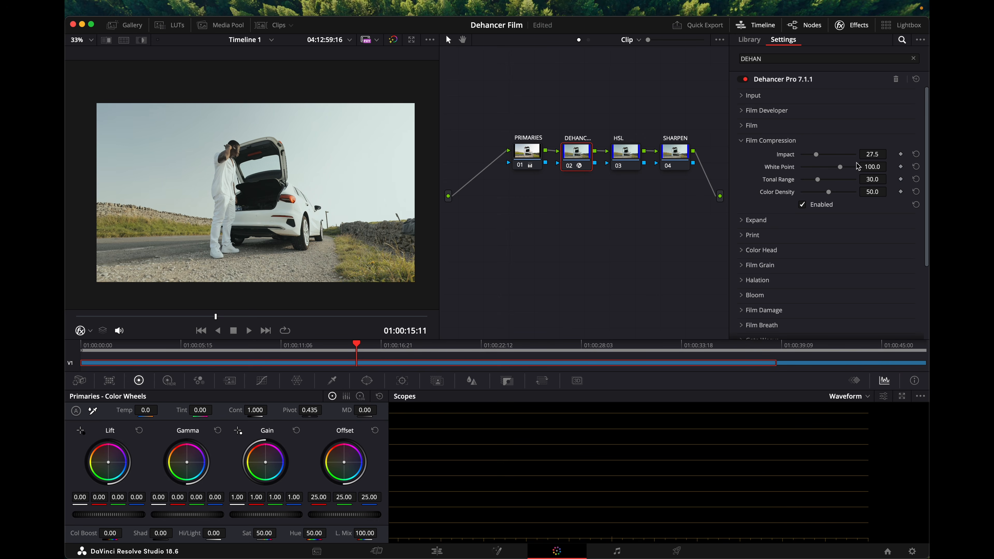
click(803, 204)
click(803, 205)
click(742, 143)
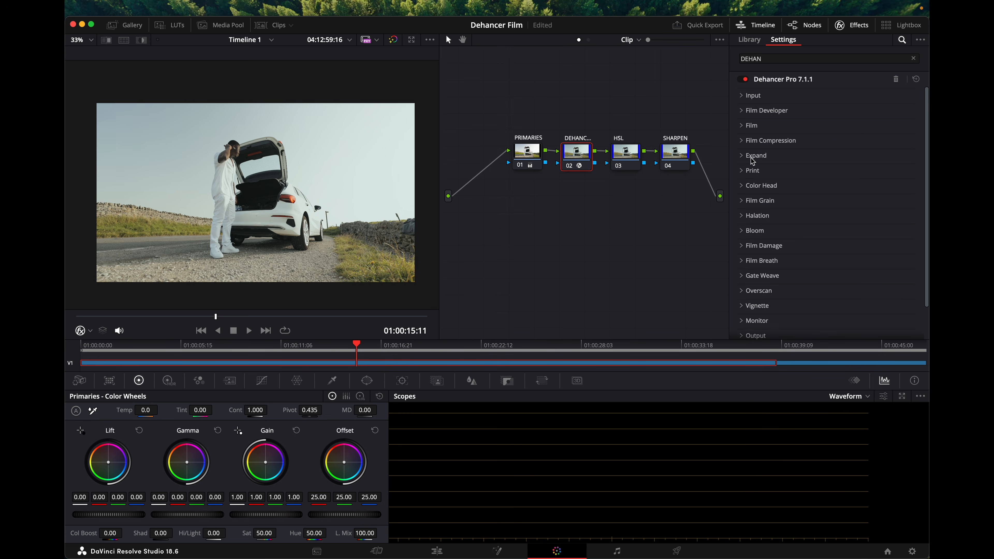
Nudge the black point in Dehancer's Expand section and toggle the Expand adjustment.
click(751, 157)
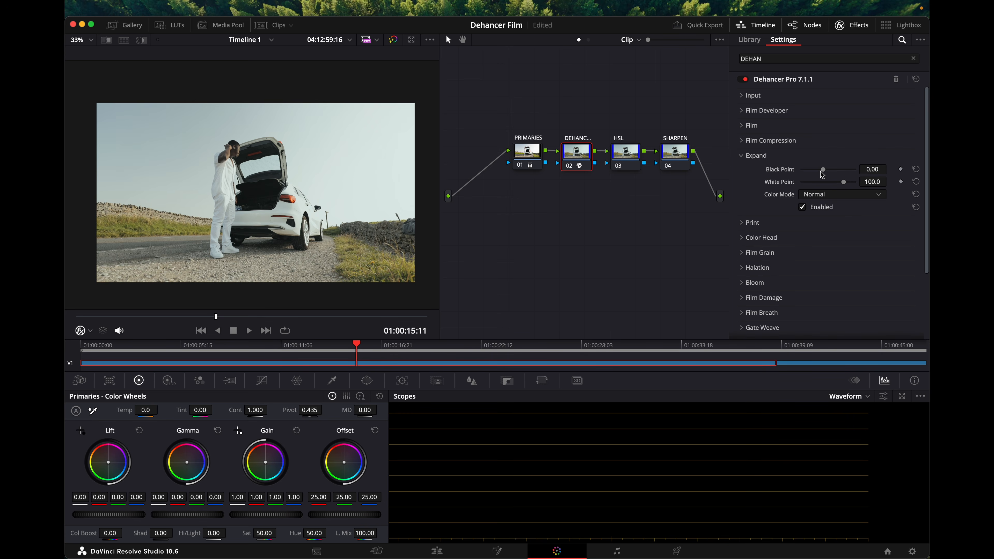
drag(825, 175, 826, 174)
click(803, 210)
click(752, 158)
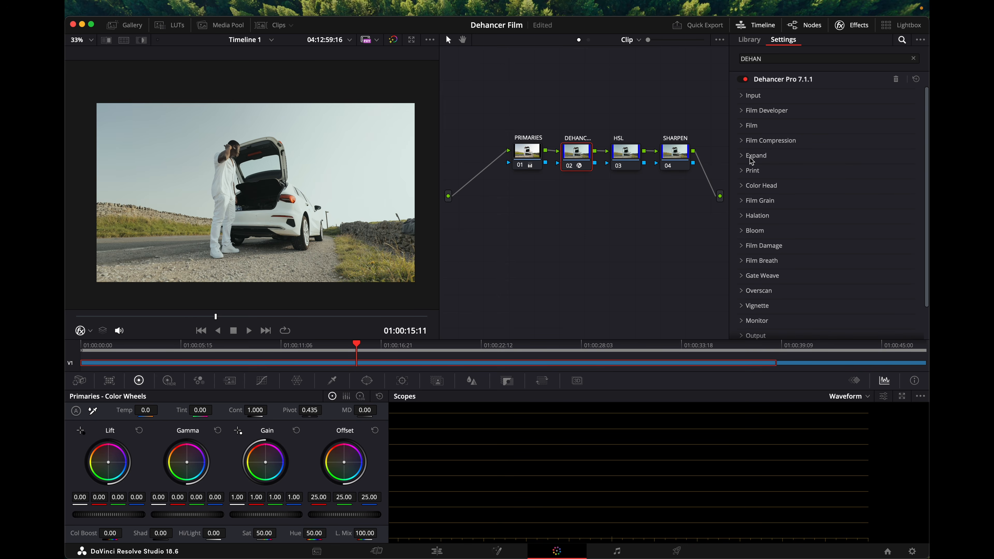
Try the Kodak 2383 Print Film profile in Dehancer's Print section and set the profile back to Linear.
click(745, 171)
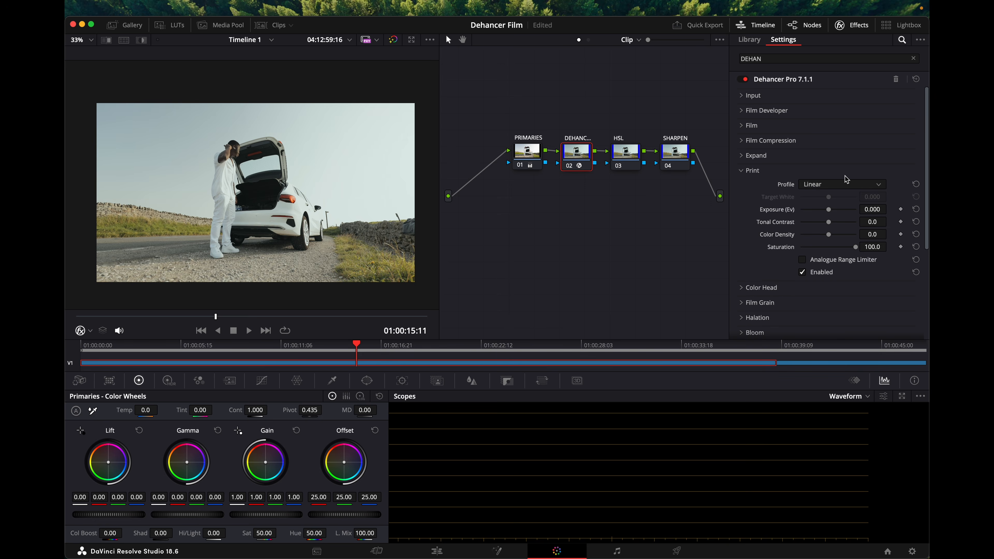
click(852, 184)
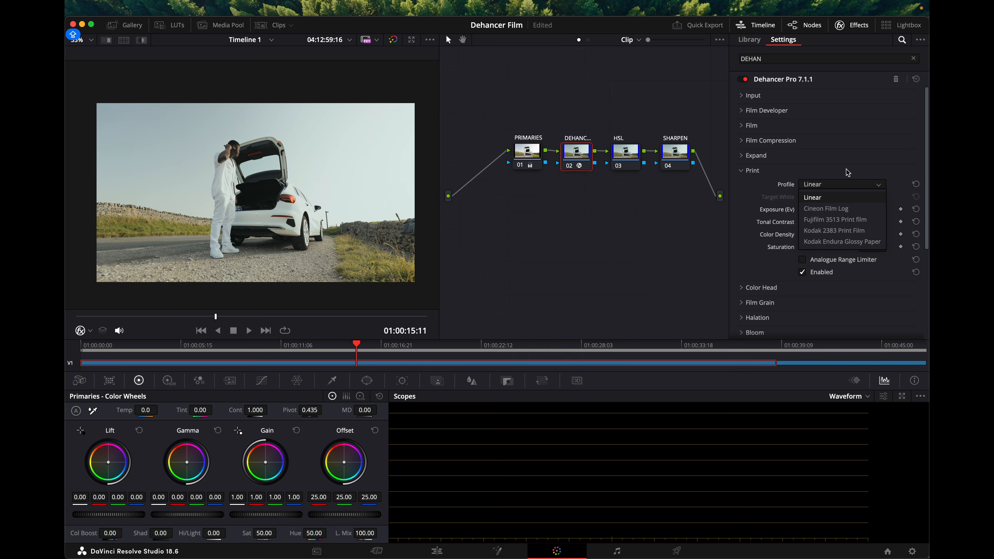
click(859, 235)
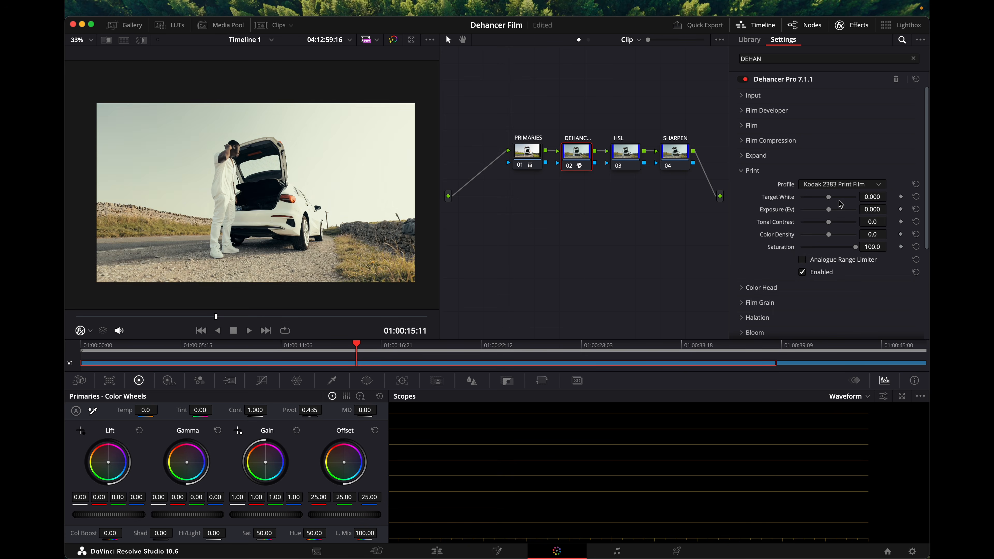
click(838, 184)
click(838, 196)
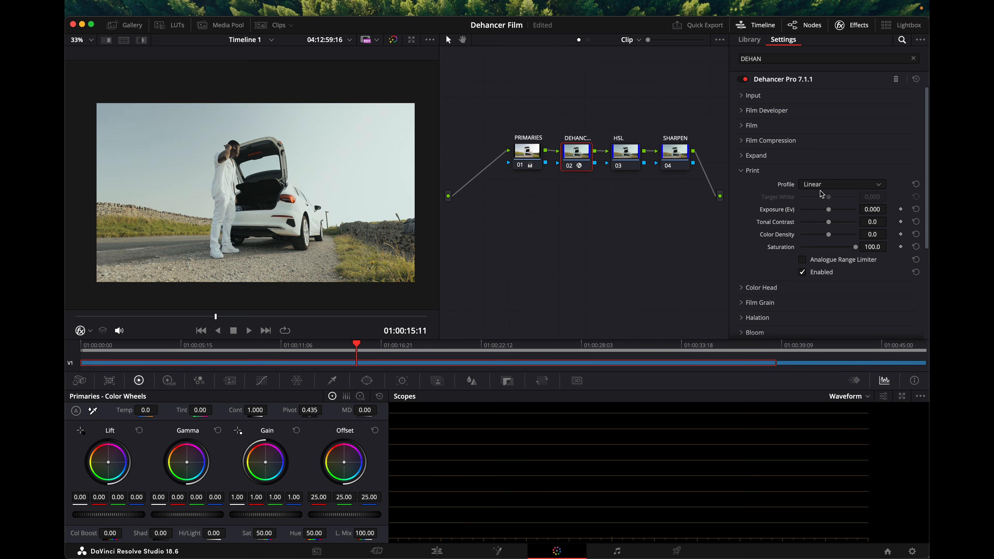
click(742, 173)
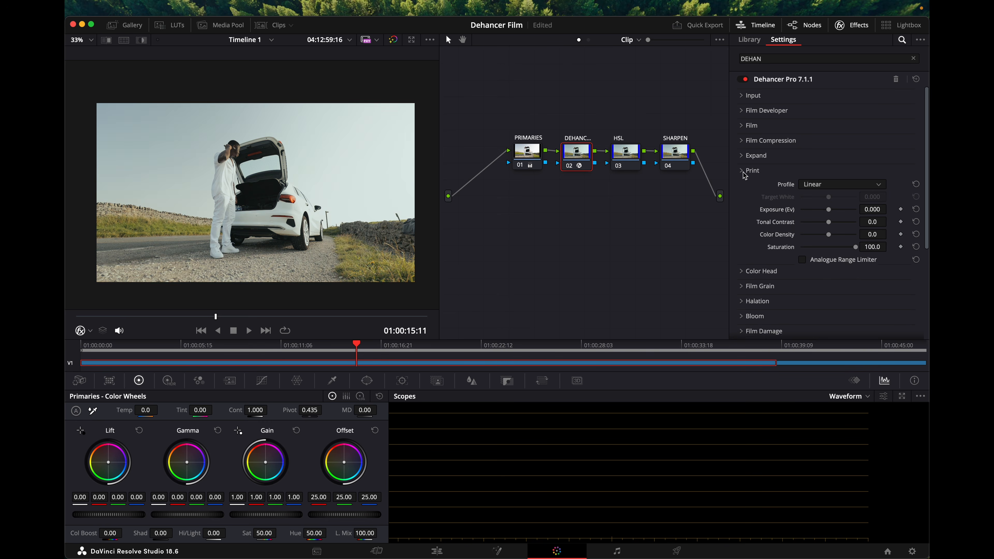
Set Color Head's Yellow - Blue to 19.7 and enable Color Head, toggling it to compare the image.
click(745, 187)
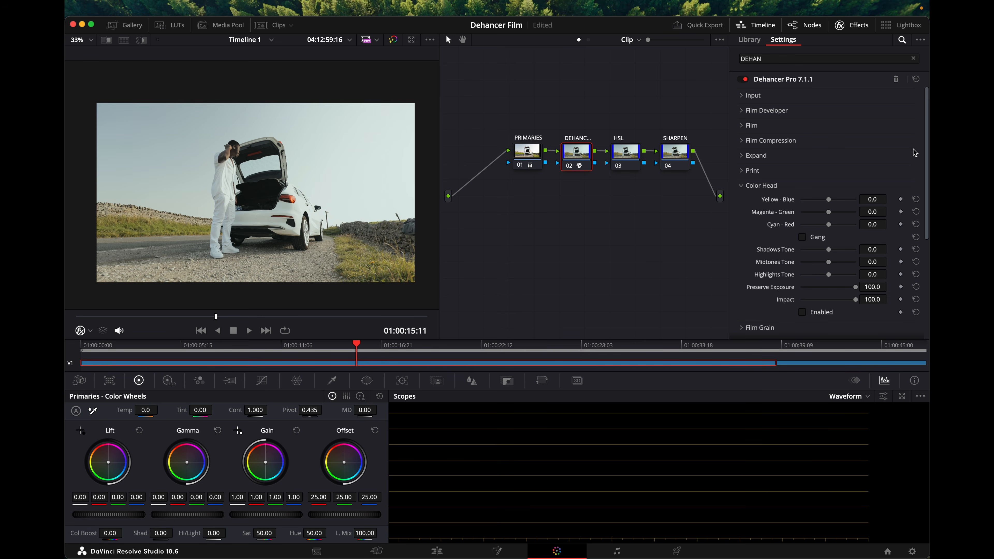
scroll(809, 199, down, 1)
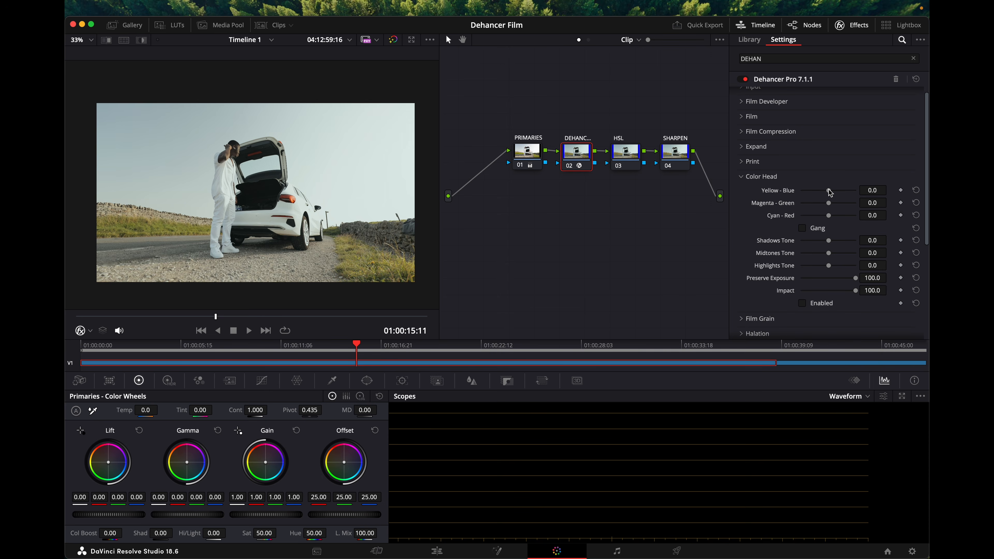
drag(831, 192, 841, 194)
click(803, 304)
click(804, 305)
click(803, 304)
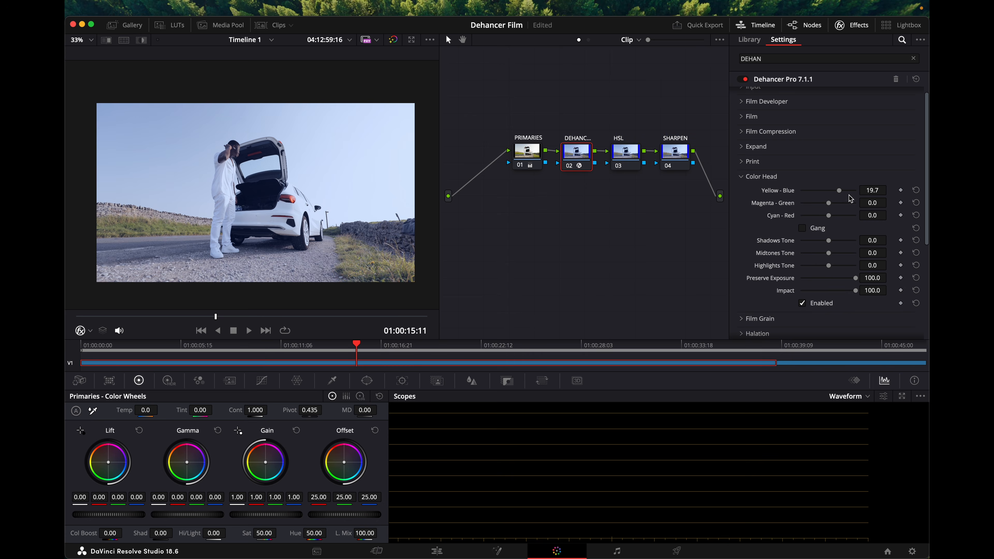
Reduce Color Head's Yellow - Blue shift and reset it to 0.0.
mouse_move(839, 191)
mouse_down()
mouse_move(813, 194)
mouse_move(832, 192)
mouse_up()
click(916, 191)
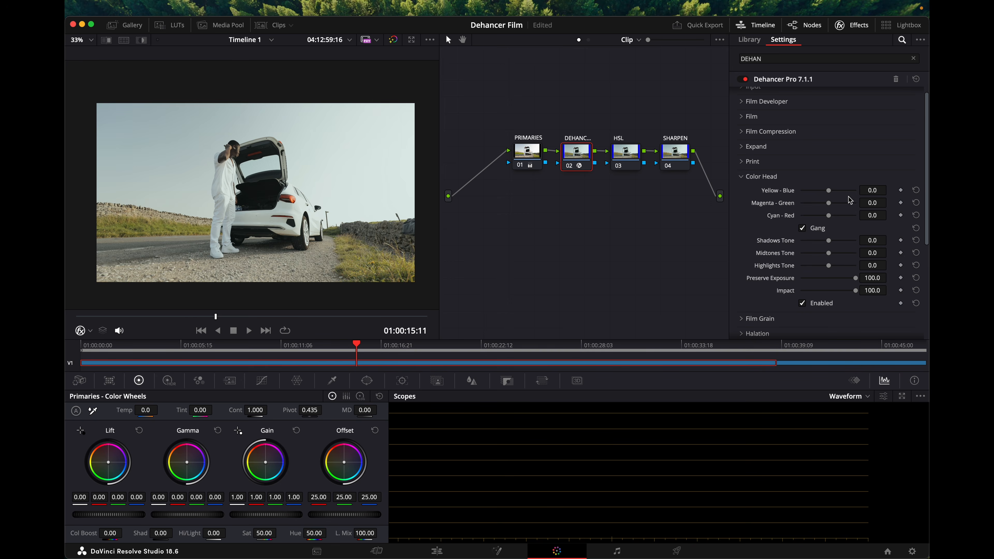
Try shifting Yellow - Blue toward blue with Gang enabled, reset it to 0.0 and turn Gang off.
mouse_move(829, 190)
mouse_down()
mouse_move(845, 193)
mouse_move(812, 195)
mouse_move(836, 194)
mouse_up()
click(916, 191)
click(806, 231)
scroll(847, 259, up, 1)
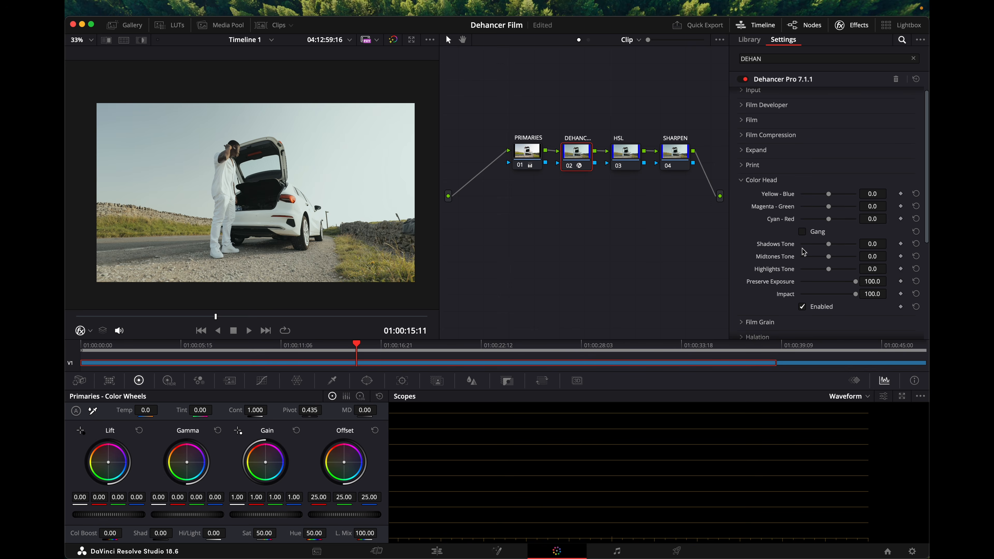
scroll(849, 248, down, 1)
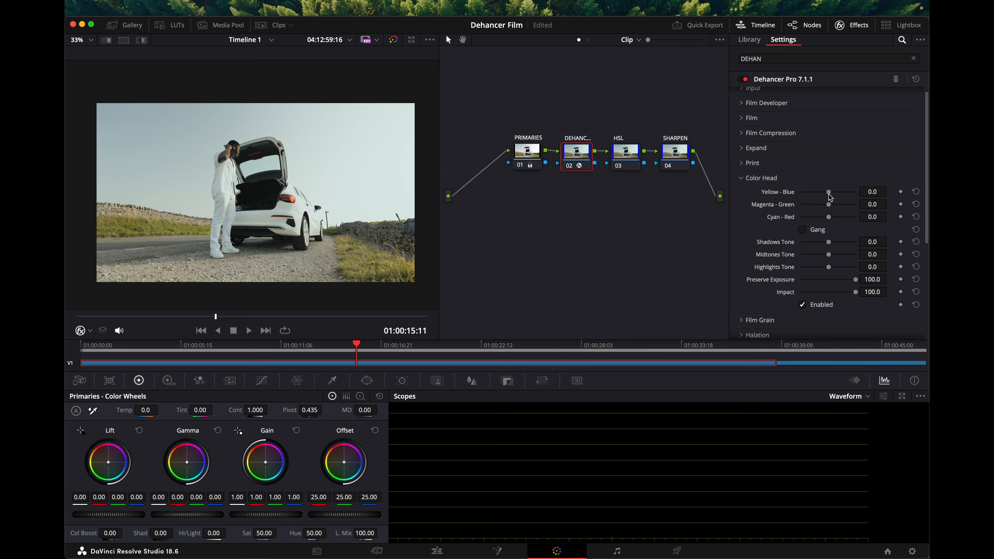
Try slight Yellow - Blue and Magenta - Green shifts in Color Head and collapse the section.
drag(831, 196, 829, 196)
drag(827, 205, 828, 205)
click(745, 180)
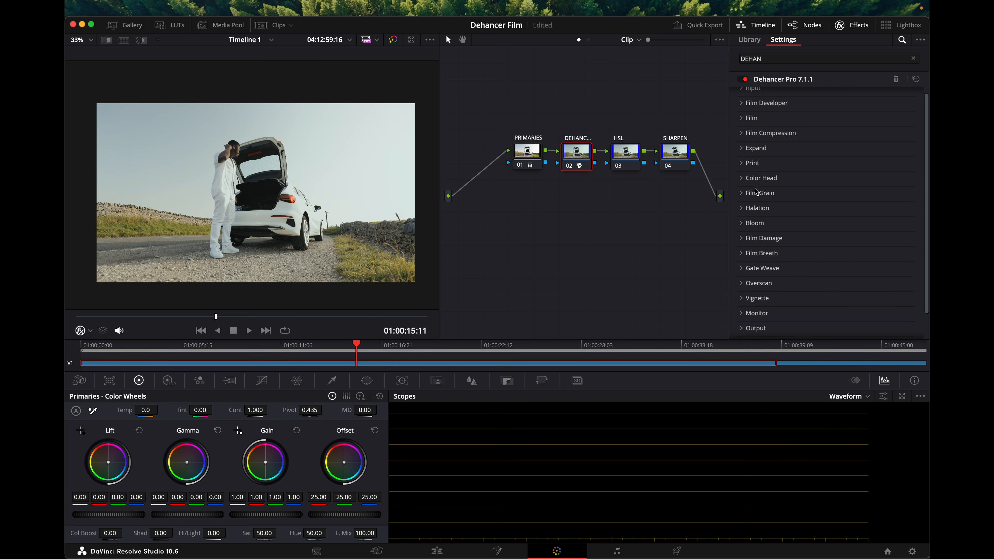
Enable Film Grain with the 35 mm ISO 250 profile and reduce its Amount to 20.2.
click(746, 194)
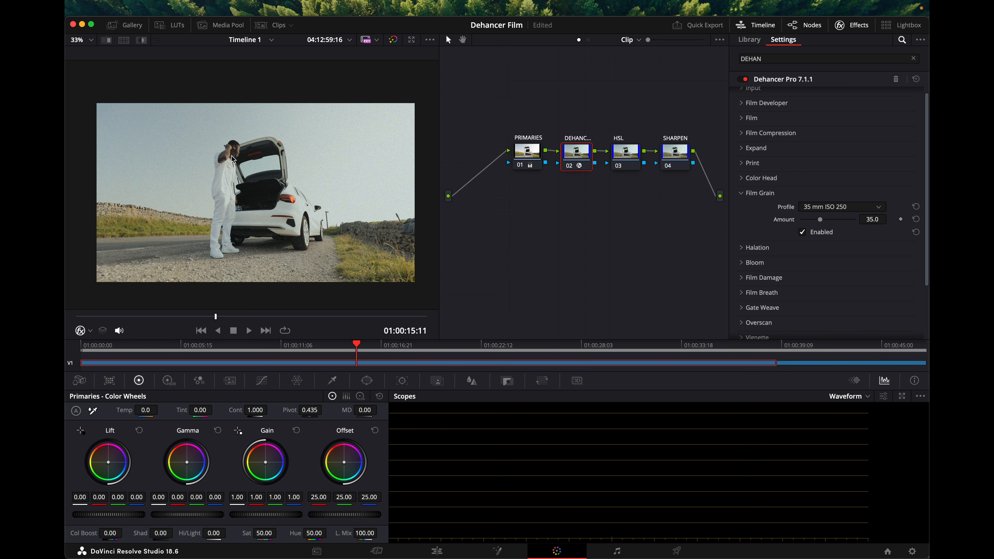
scroll(234, 159, up, 5)
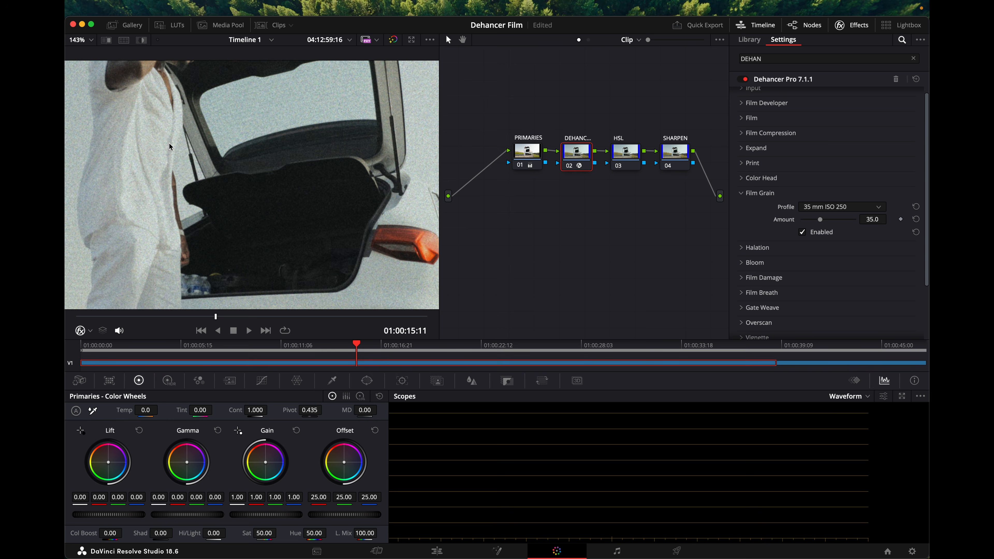
scroll(171, 147, up, 2)
scroll(170, 147, down, 4)
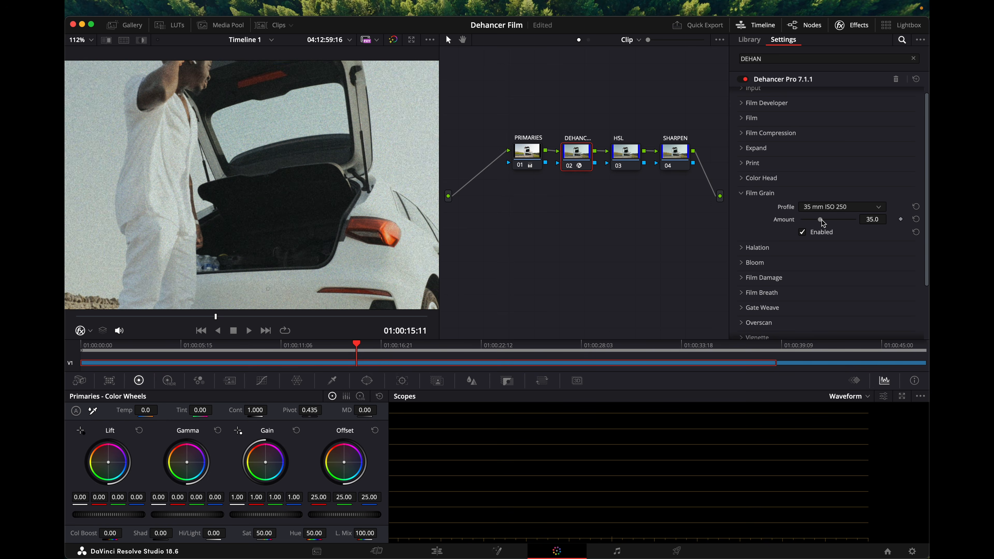
drag(821, 222, 814, 225)
scroll(395, 196, down, 5)
scroll(369, 197, up, 1)
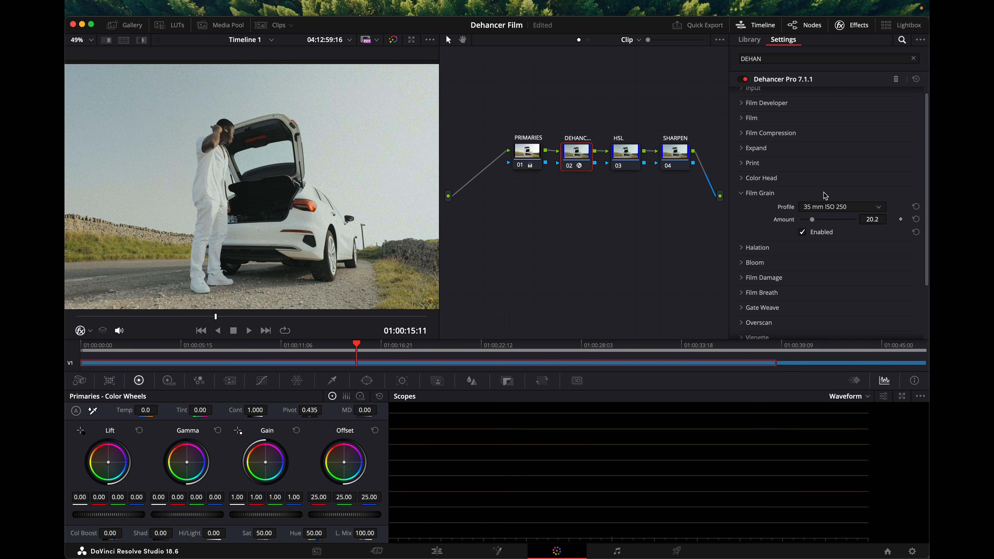
Try the Custom profile for Film Grain and undo the change.
click(826, 207)
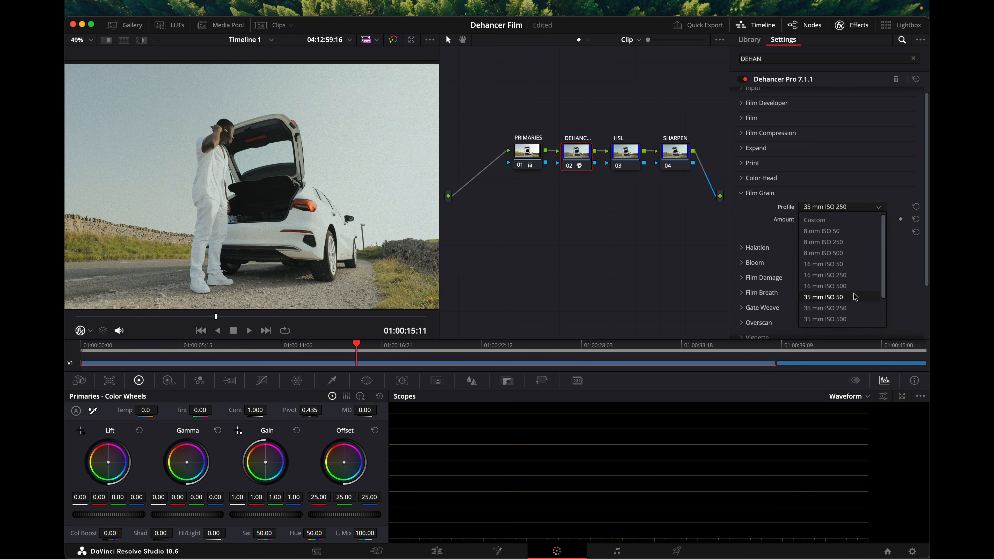
scroll(841, 292, down, 3)
scroll(838, 255, up, 3)
click(826, 222)
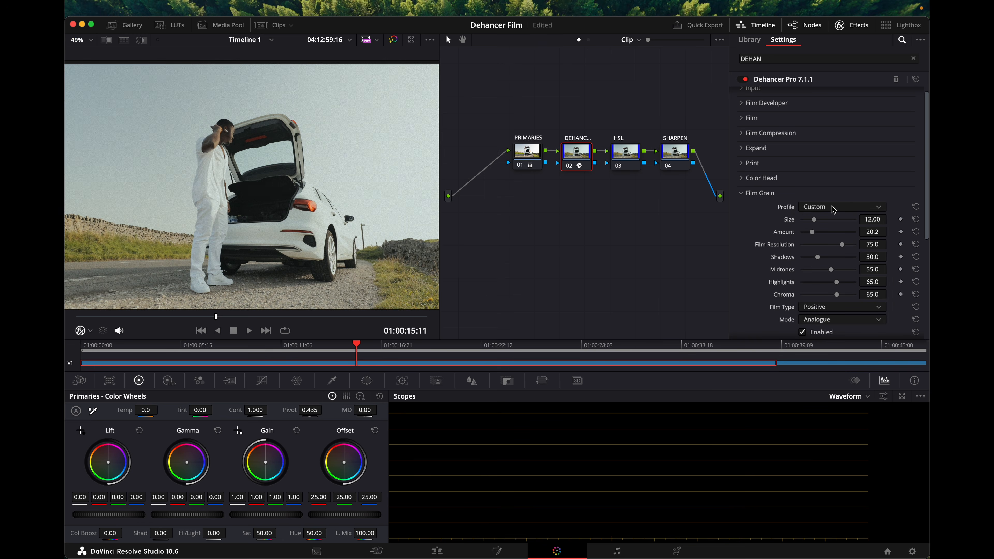
key(super+z)
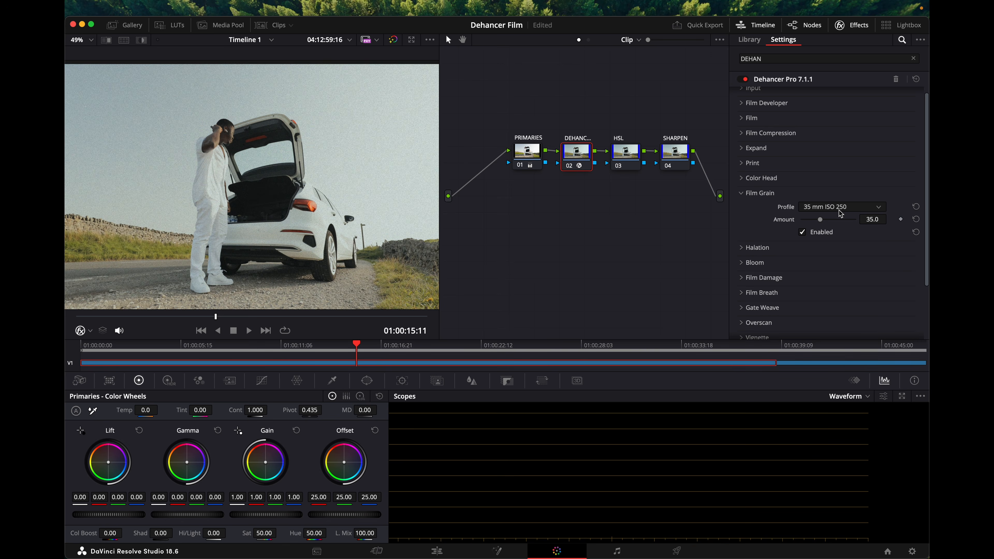
Reduce Film Grain's Amount again to about 20 and collapse the section.
drag(822, 221, 812, 221)
click(745, 196)
Enable Halation with the 35 mm / Super 35 profile and toggle it to compare the edges around the open trunk.
click(743, 207)
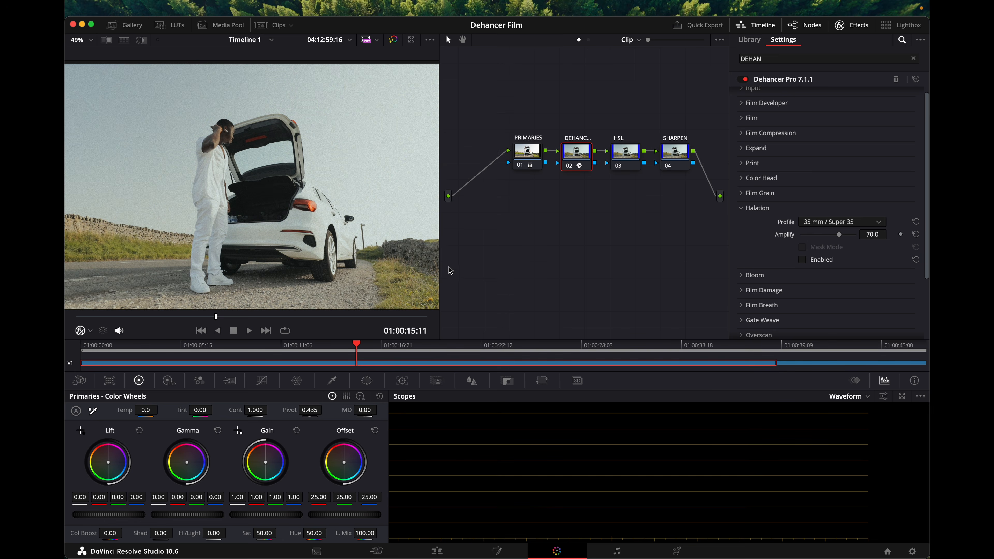
click(802, 260)
scroll(207, 169, up, 10)
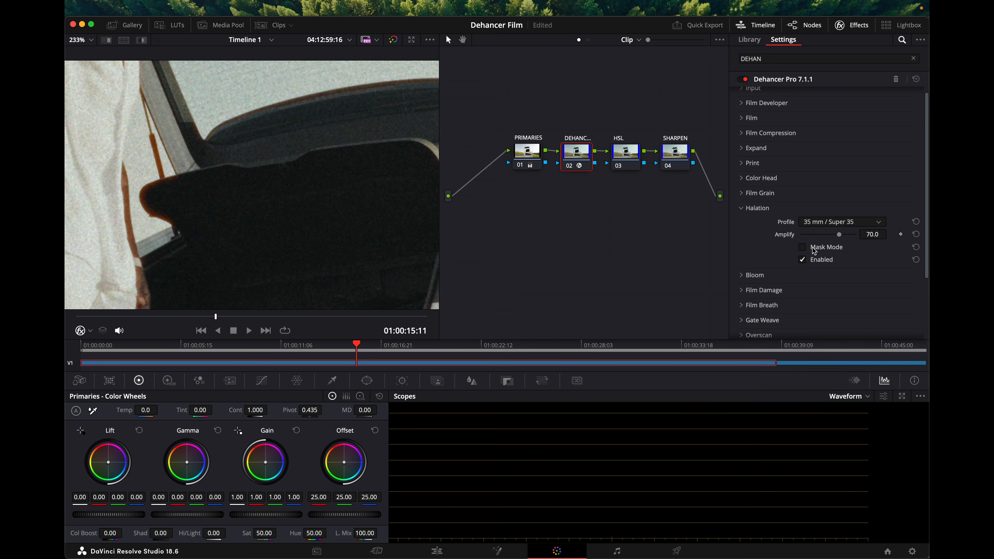
click(806, 259)
click(805, 259)
Examine which edges Halation affects using Mask Mode and turn the mask off.
click(803, 247)
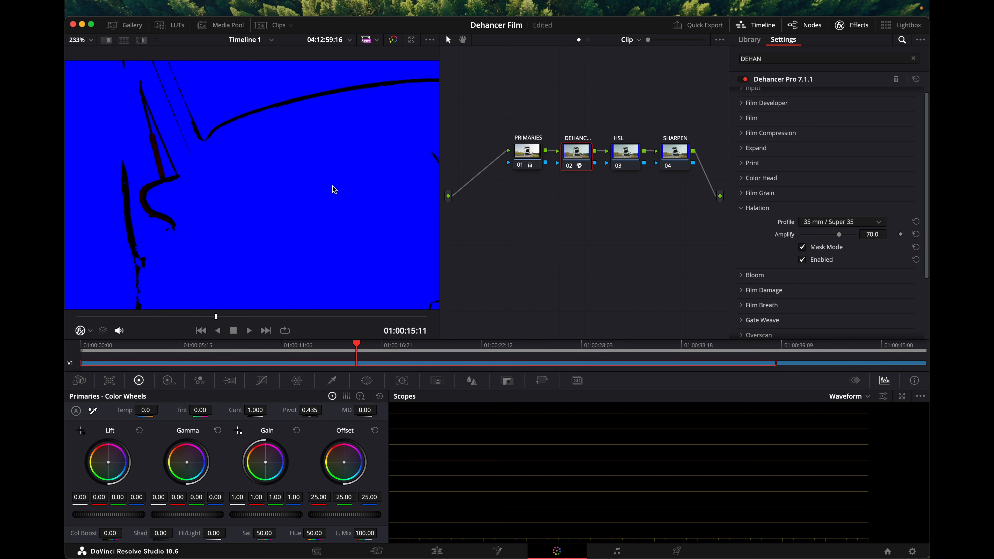
scroll(198, 161, down, 8)
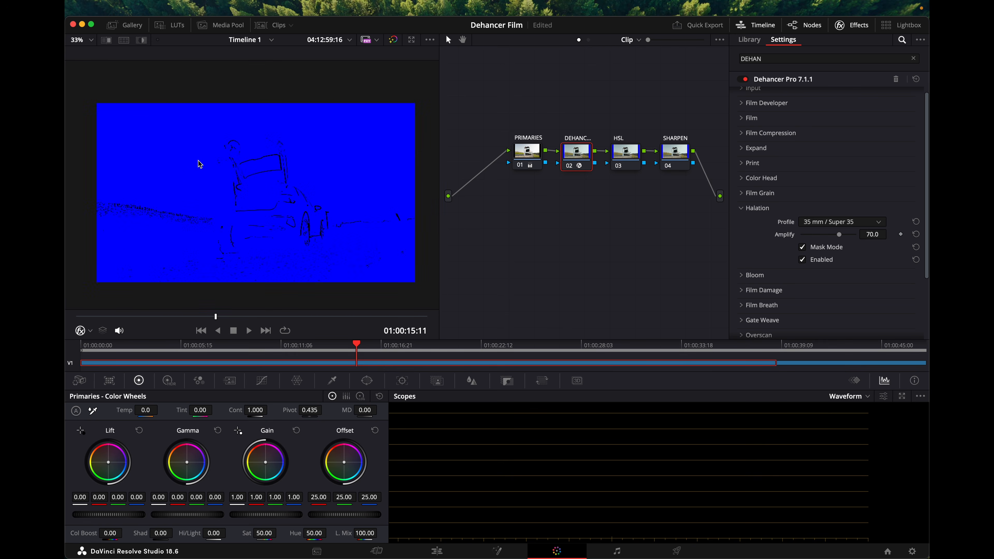
scroll(199, 163, up, 1)
scroll(199, 162, up, 6)
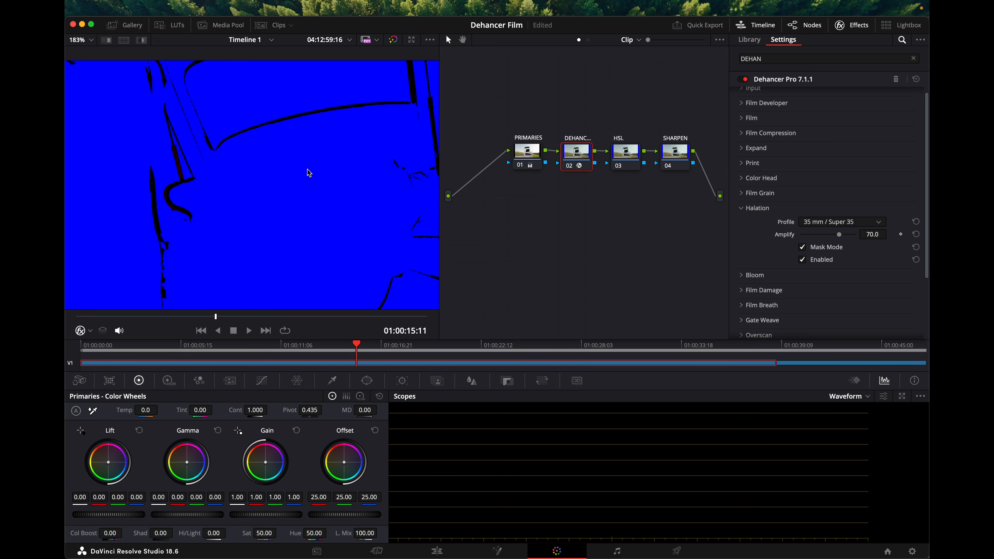
click(804, 249)
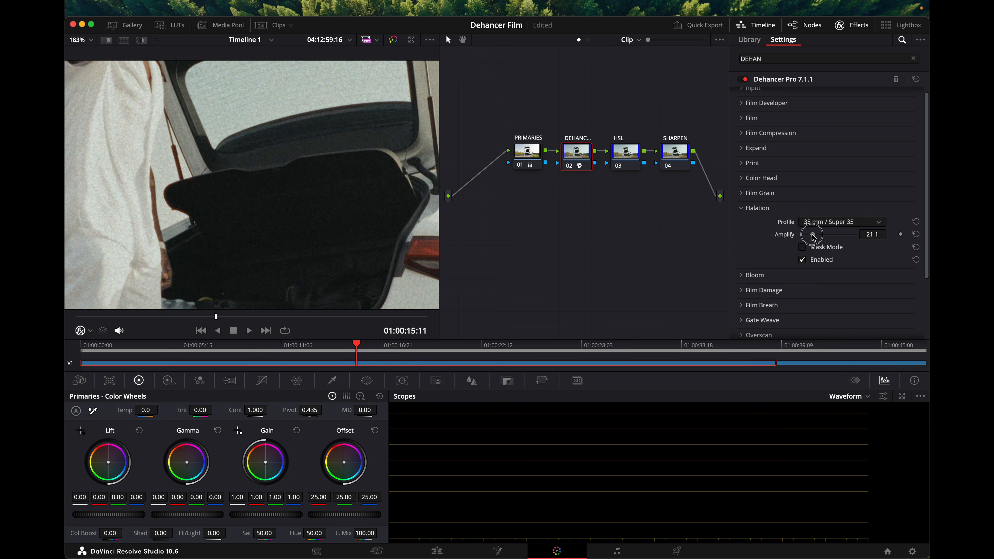
Set Halation's Amplify to 25.7, checking the affected edges with Mask Mode and turning it off.
click(811, 234)
scroll(811, 240, down, 1)
click(803, 244)
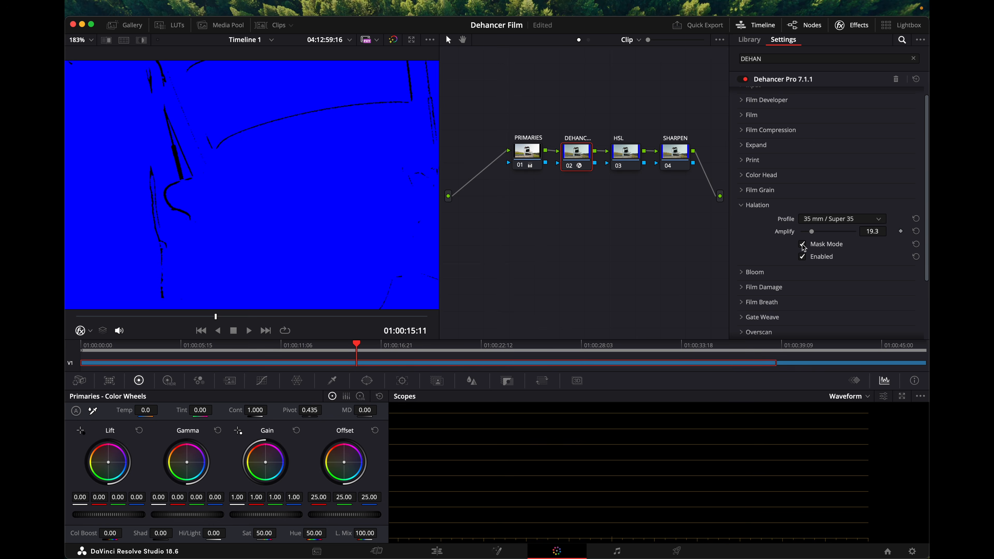
drag(813, 235, 816, 236)
click(803, 244)
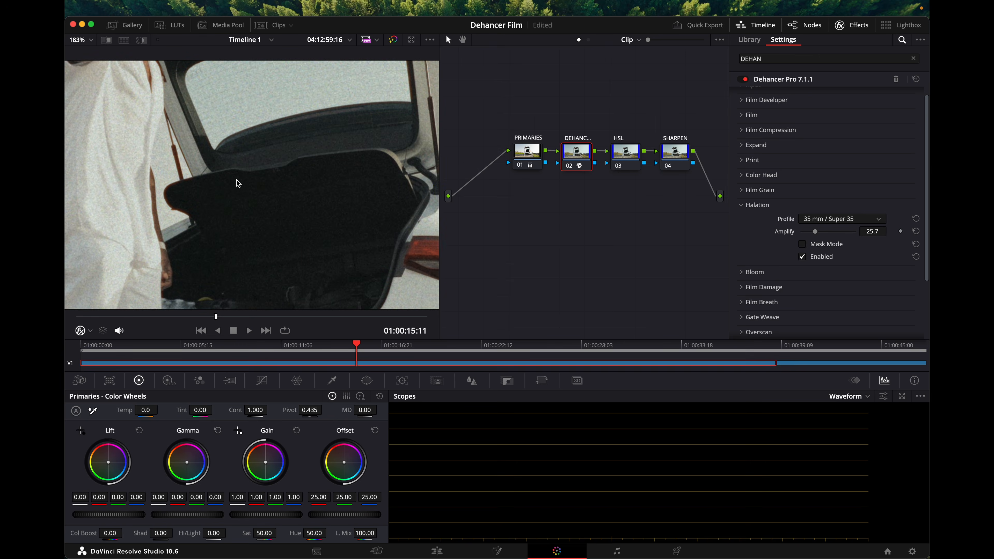
Toggle Halation to compare the trunk edges, set its Amplify to 31.2 and collapse the section.
scroll(160, 182, up, 3)
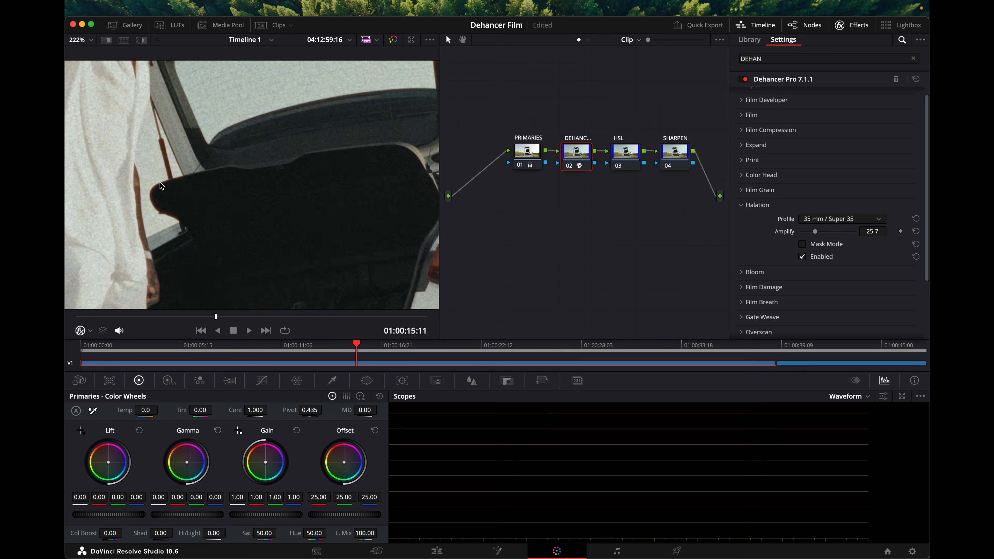
click(802, 257)
click(803, 256)
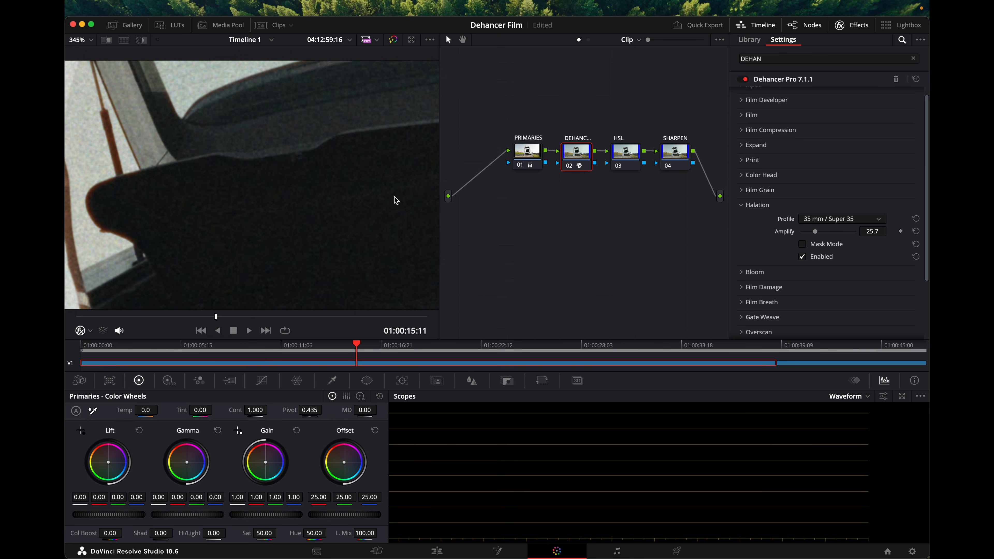
scroll(395, 200, down, 5)
scroll(364, 203, up, 3)
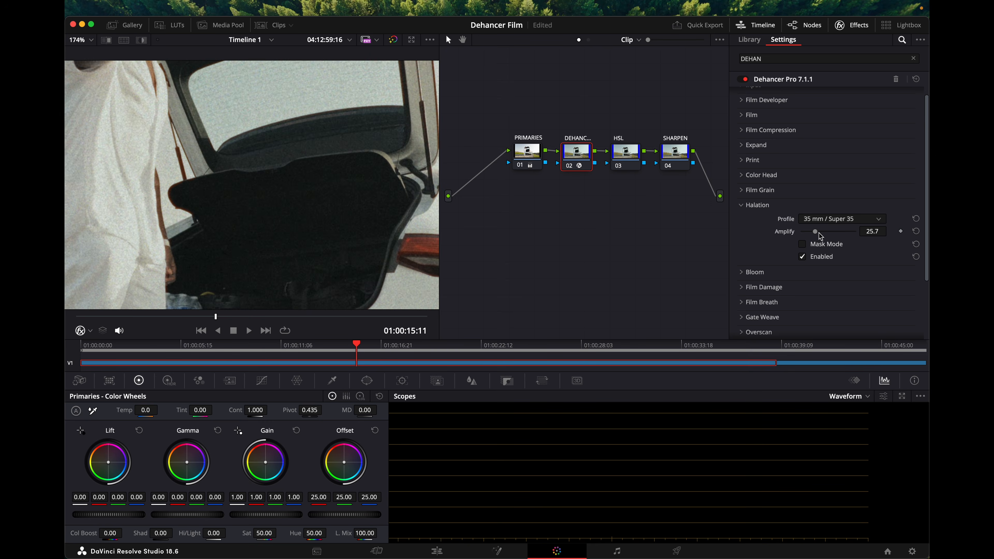
click(819, 233)
scroll(370, 196, down, 5)
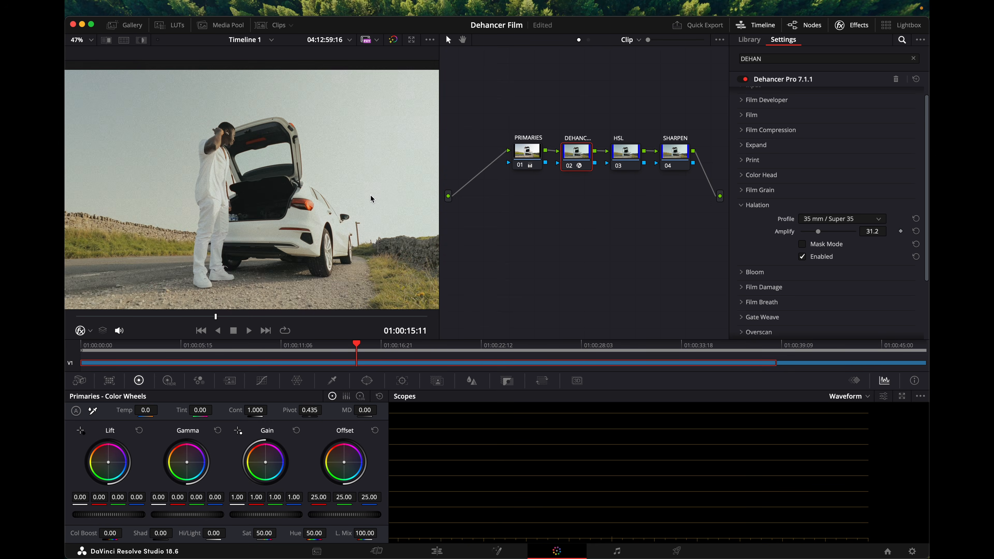
click(747, 206)
Enable Bloom with the 35 mm / Super 35 profile and set Amplify to 25.7, using Mask Mode as a temporary check.
click(743, 220)
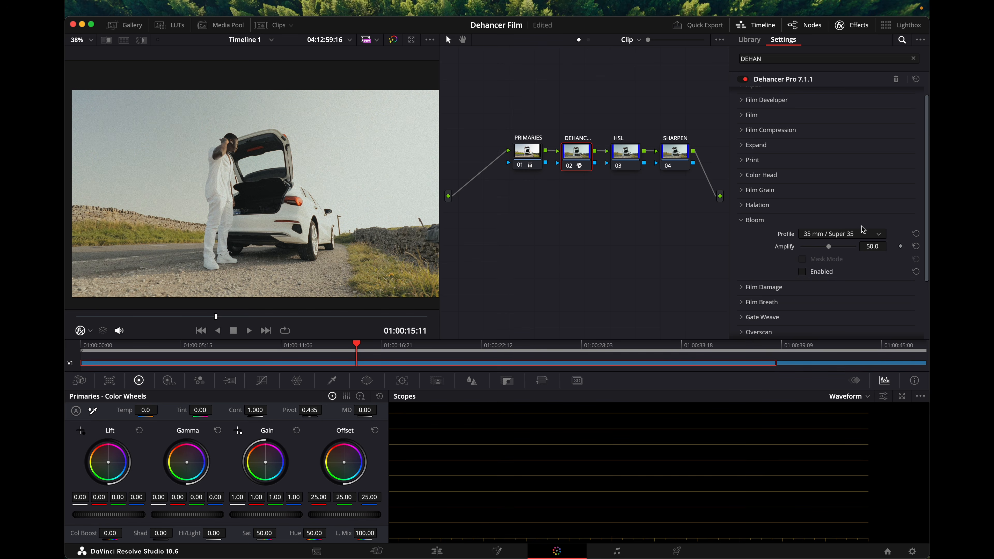
click(803, 271)
drag(830, 248, 824, 248)
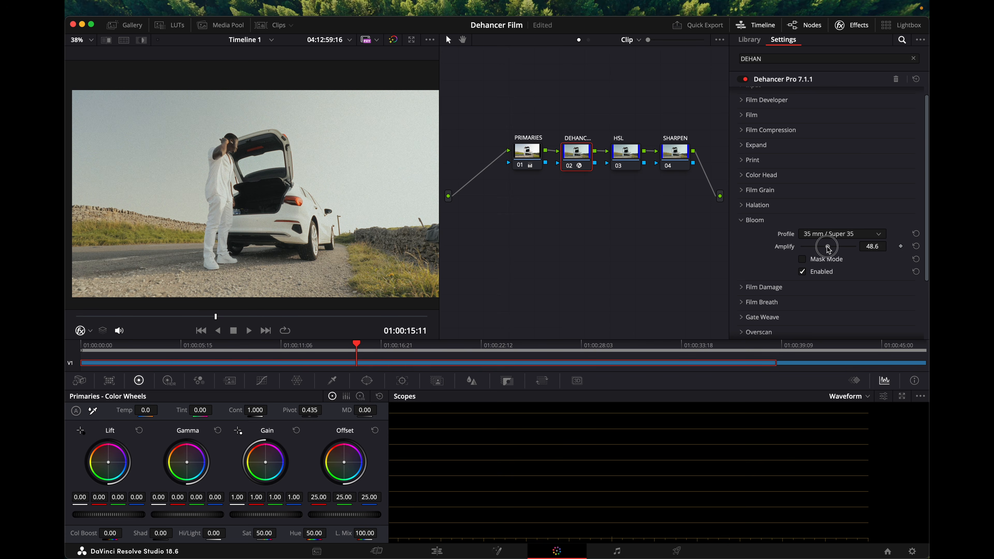
click(803, 259)
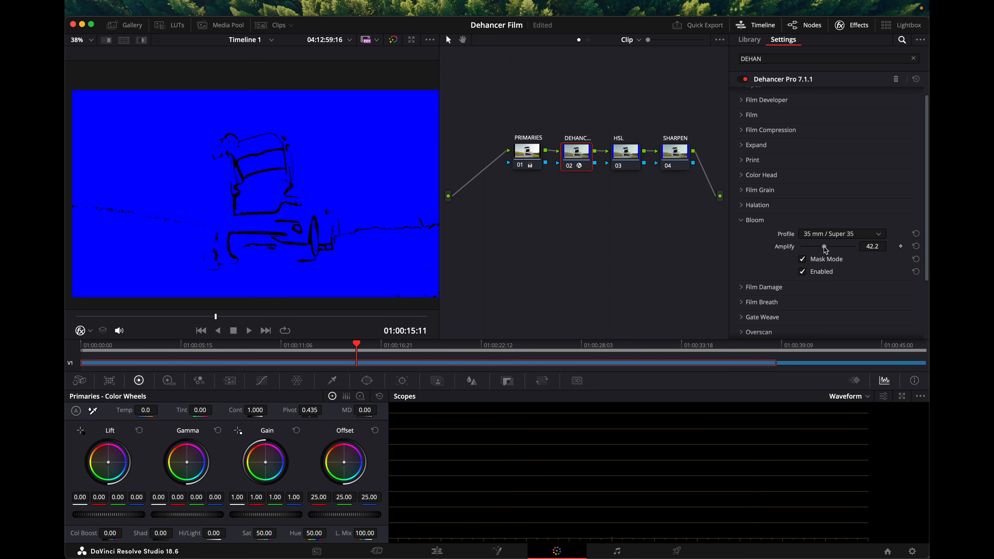
drag(824, 247, 815, 247)
click(803, 260)
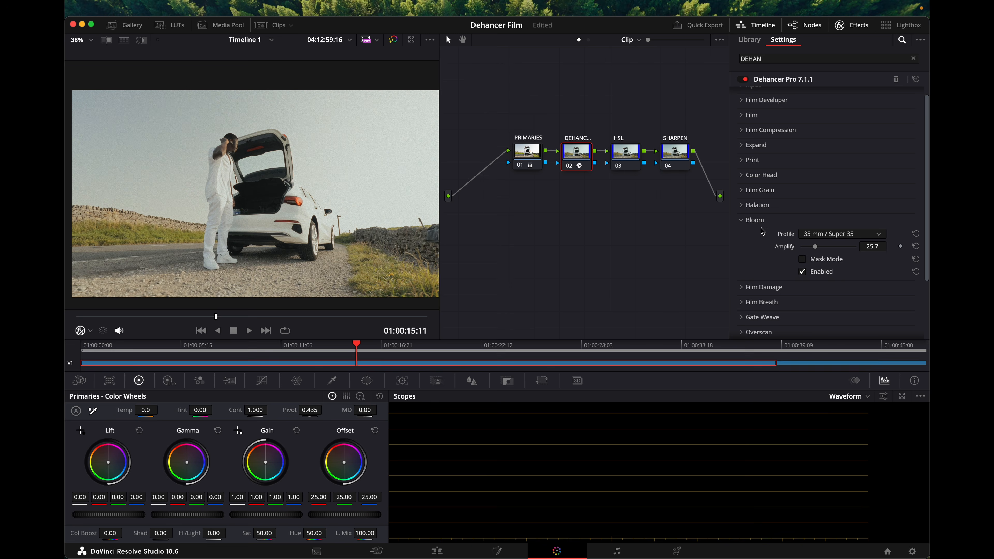
click(745, 222)
Examine the Film Damage, Film Breath and Gate Weave settings, leaving each section disabled and collapsed.
scroll(750, 239, down, 2)
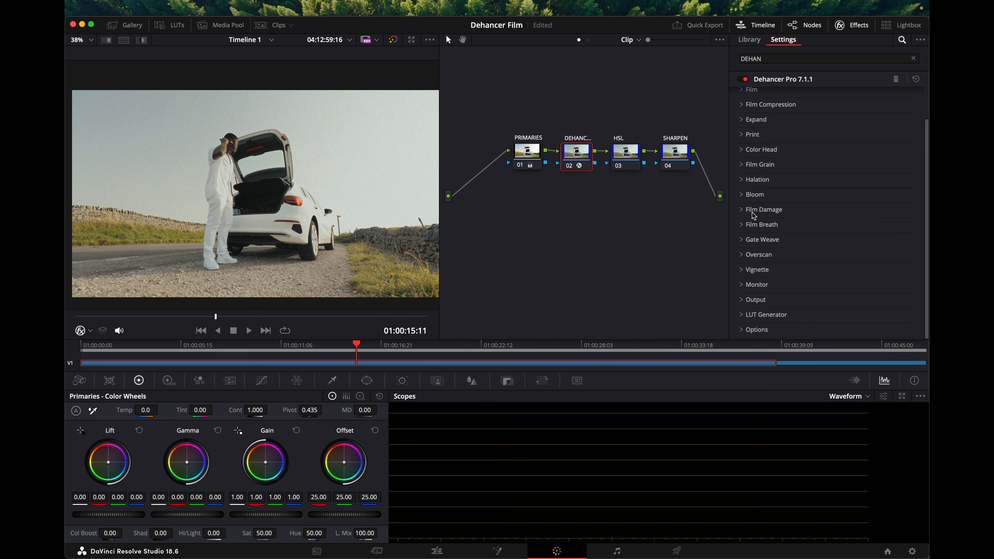
click(742, 210)
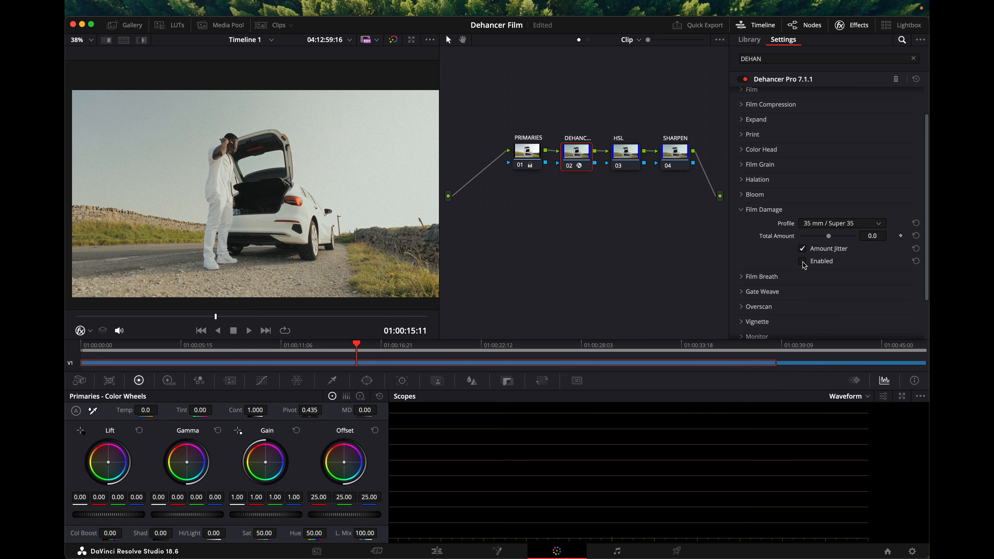
click(757, 211)
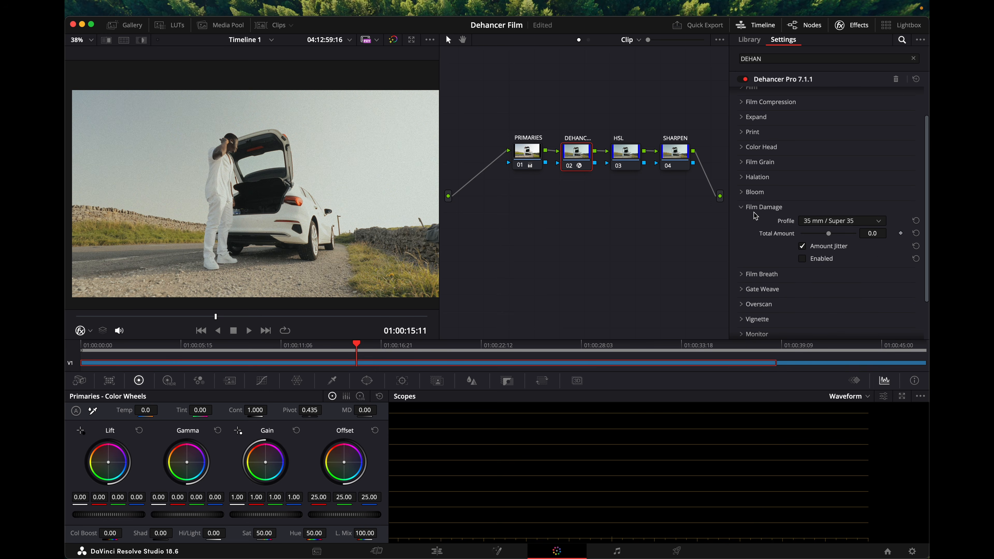
click(742, 226)
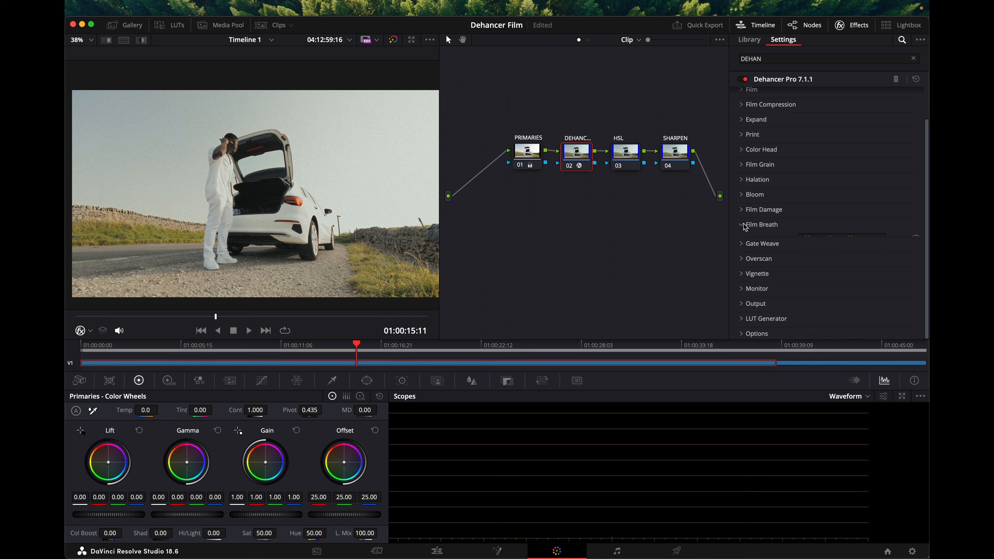
click(753, 279)
scroll(755, 278, down, 1)
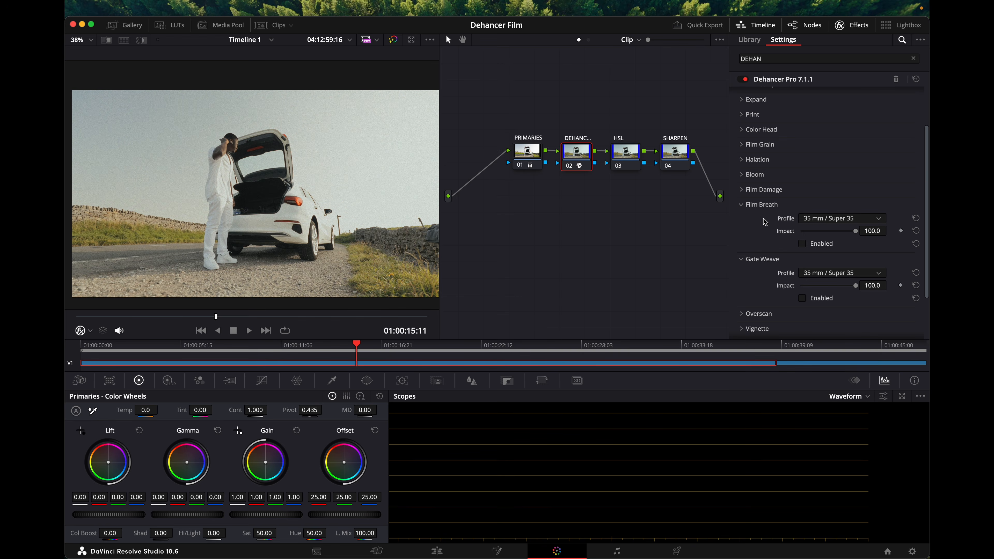
click(747, 209)
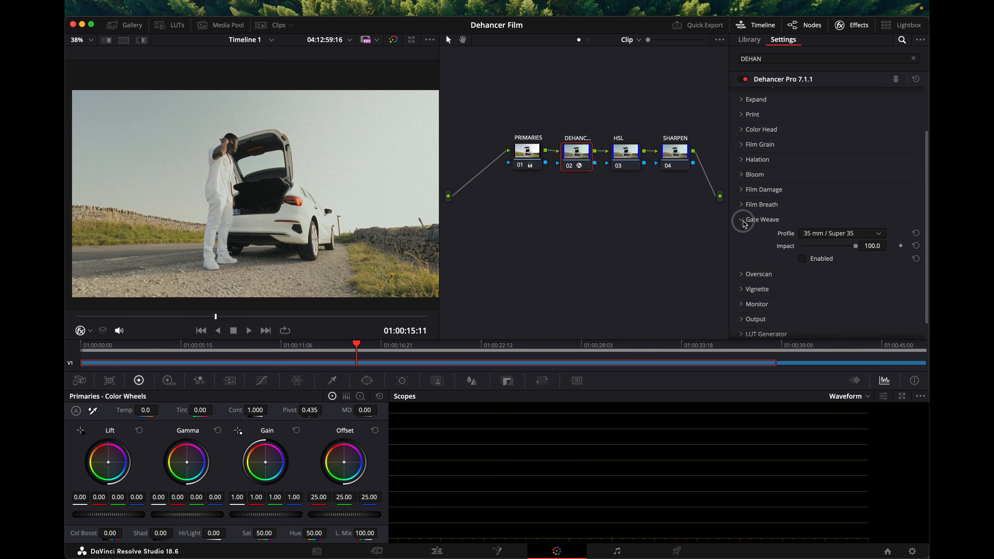
click(749, 222)
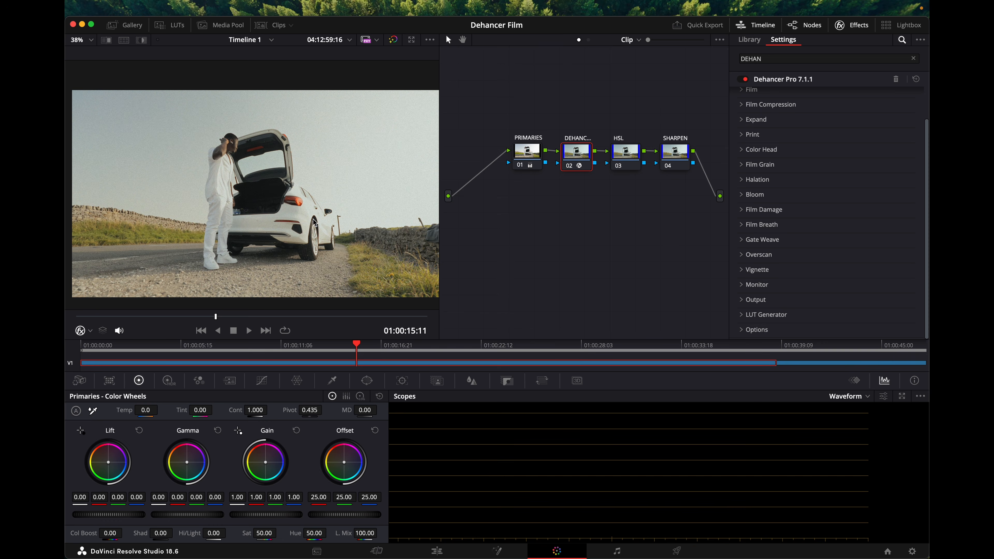
Examine the film look on the car shot both close up and as a full frame.
scroll(251, 215, up, 2)
scroll(252, 215, up, 2)
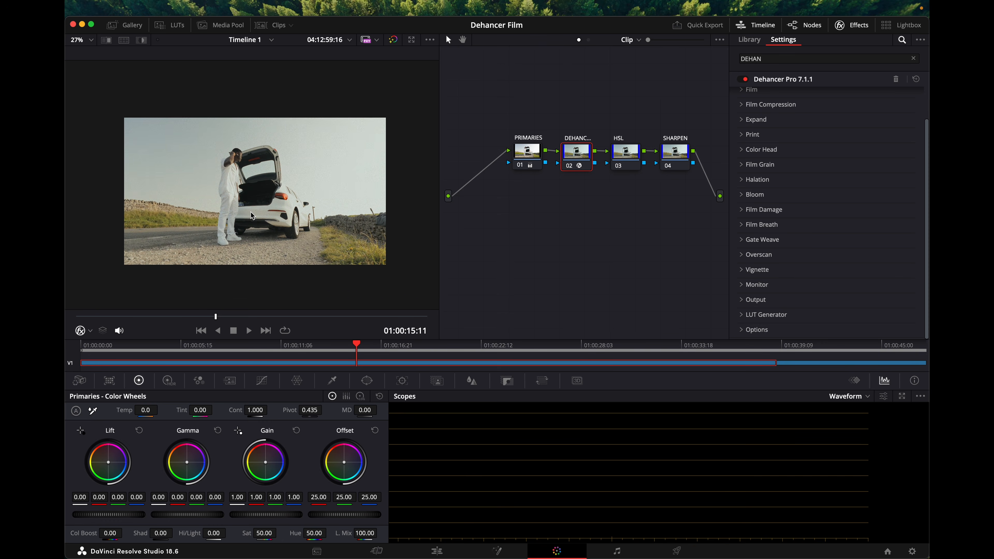
scroll(272, 215, up, 3)
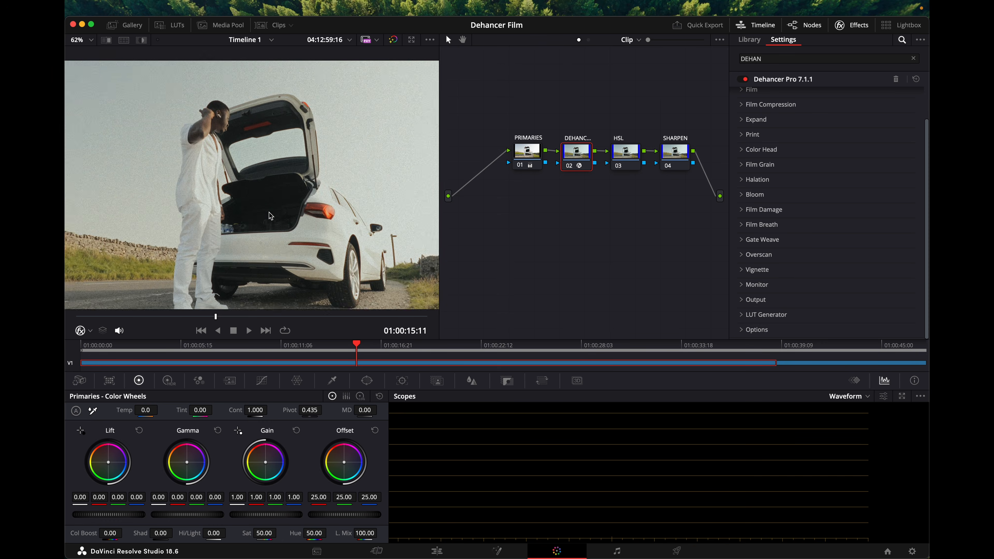
scroll(269, 212, down, 4)
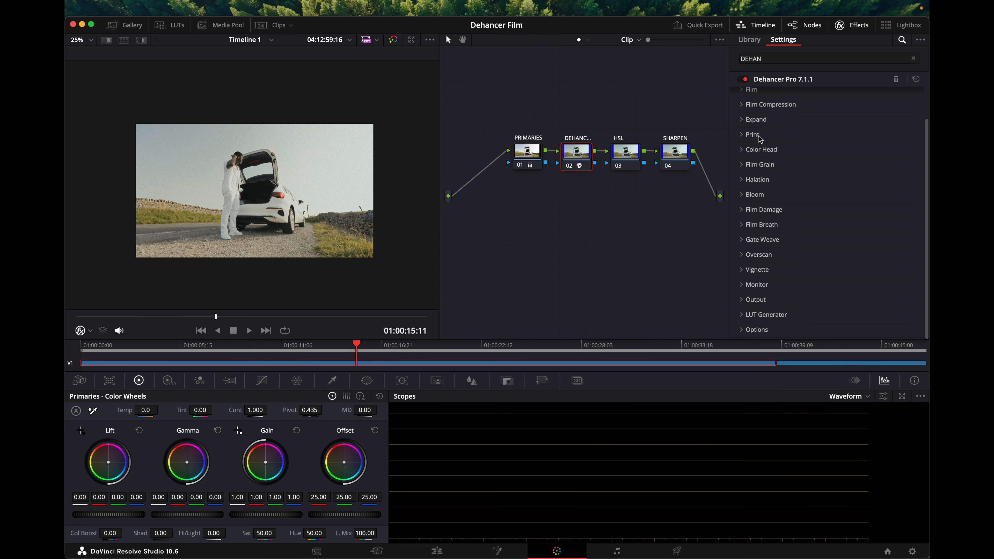
scroll(759, 139, up, 2)
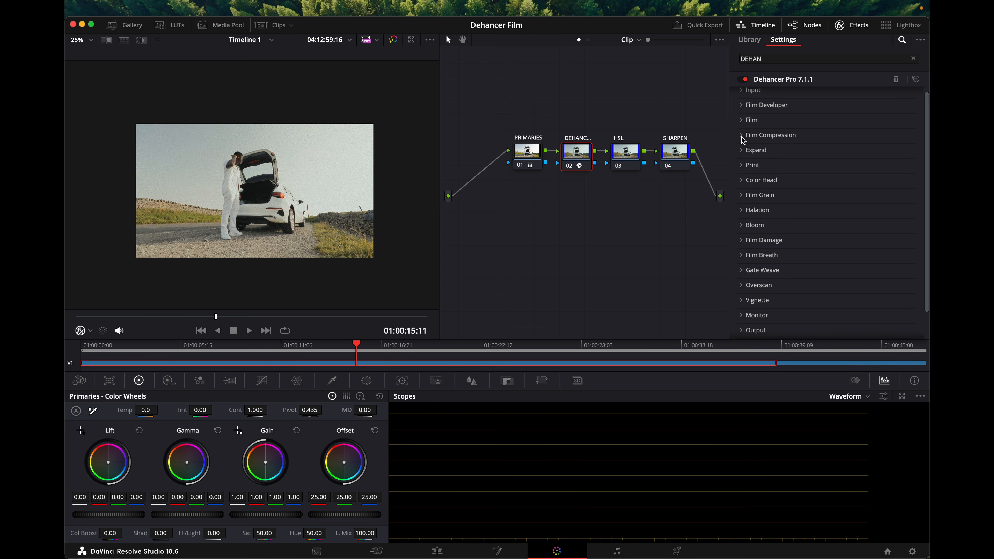
Set the Film Compression Color Density to 70.7 and collapse the section.
click(744, 136)
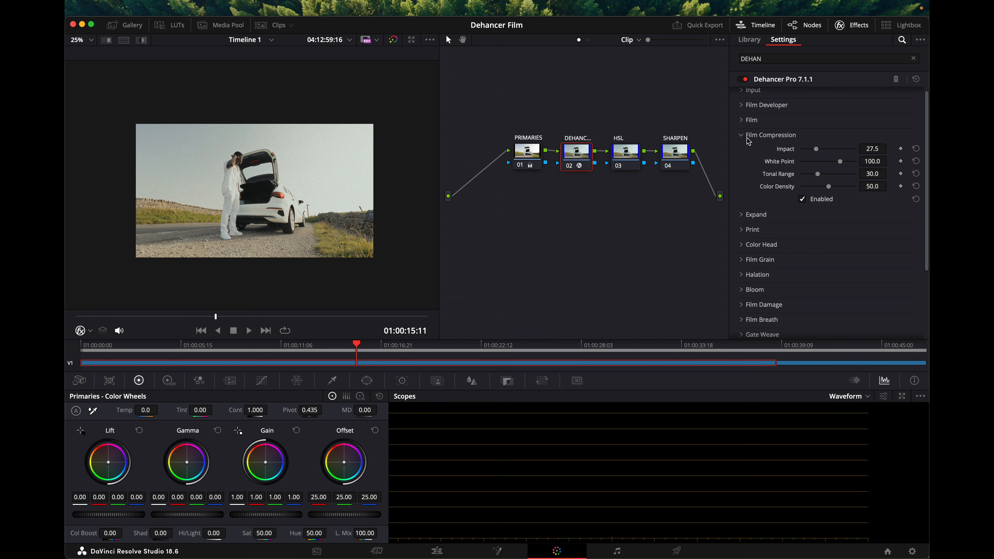
drag(829, 191, 840, 191)
click(749, 136)
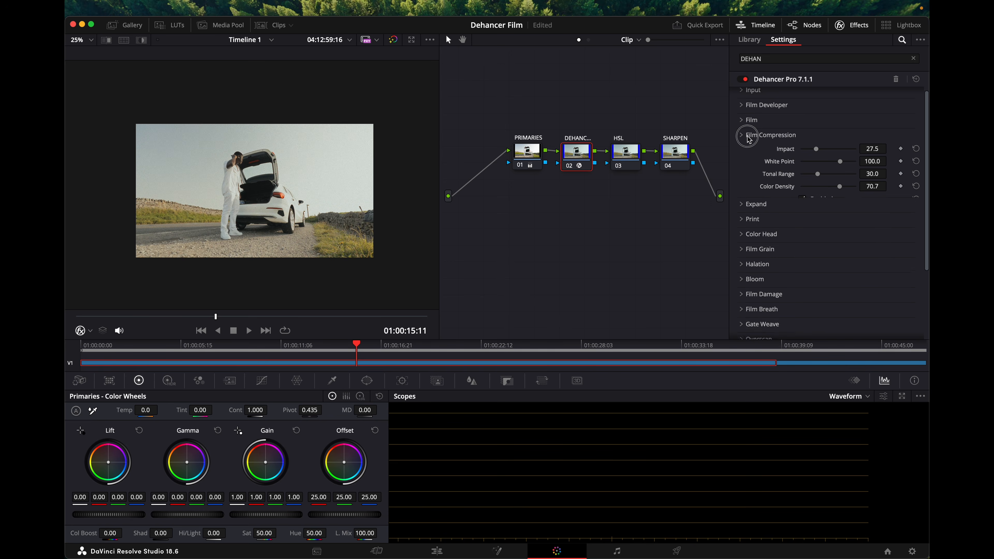
Enable Film Developer and set its Color Boost to 30.3, toggling the section to compare the image.
click(746, 112)
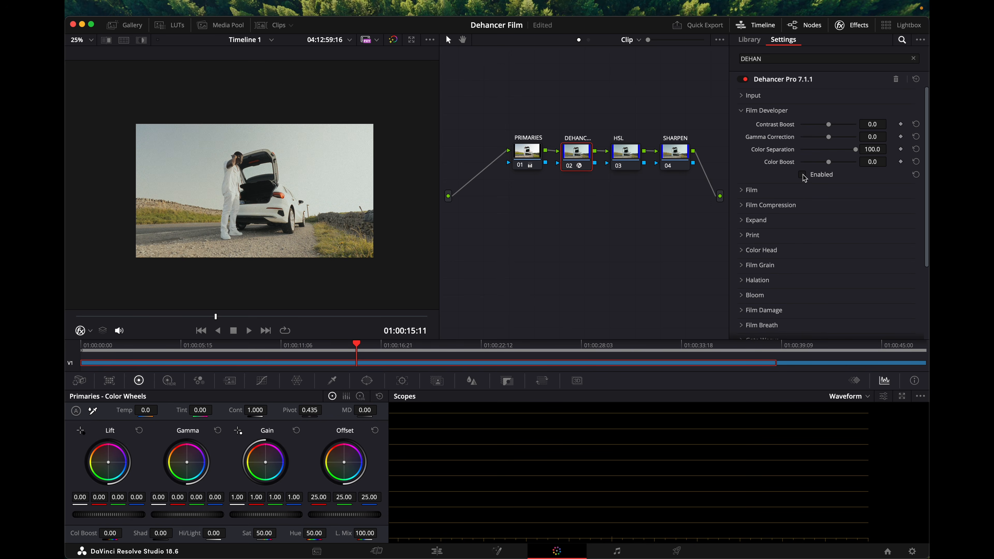
click(803, 175)
drag(830, 163, 835, 163)
scroll(195, 211, up, 2)
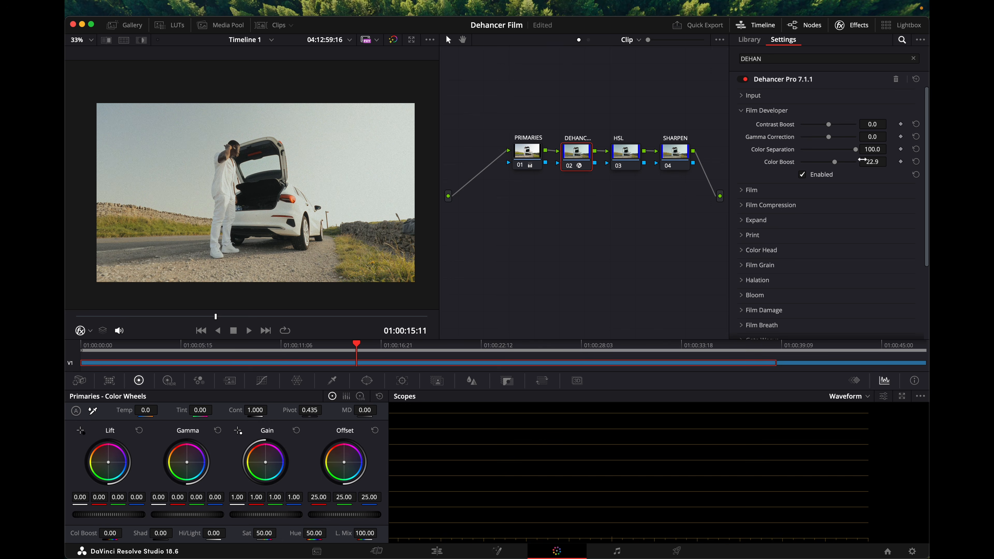
mouse_move(835, 163)
mouse_down()
mouse_move(869, 166)
mouse_move(840, 167)
mouse_up()
drag(839, 166, 839, 166)
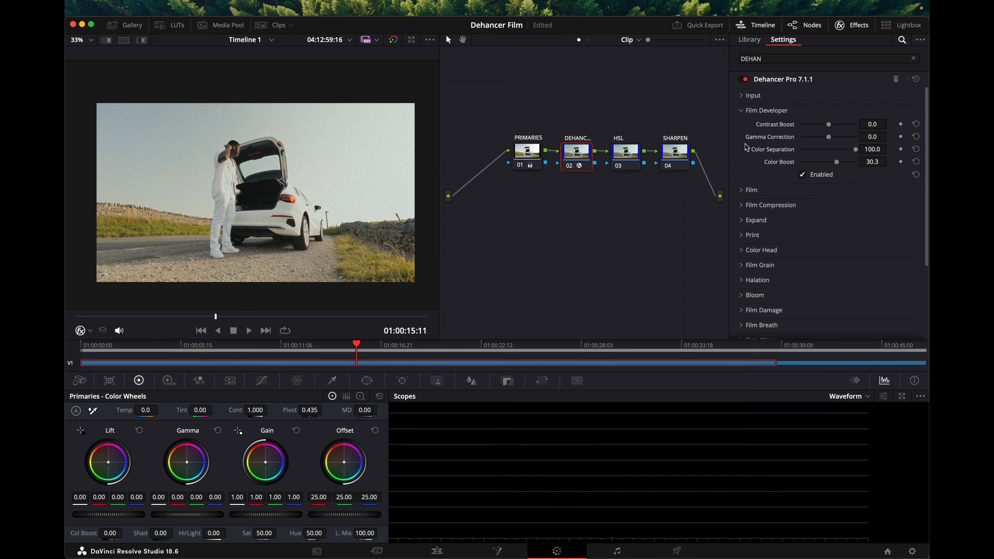
click(803, 175)
Set Color Boost to 5 on the PRIMARIES node.
click(526, 152)
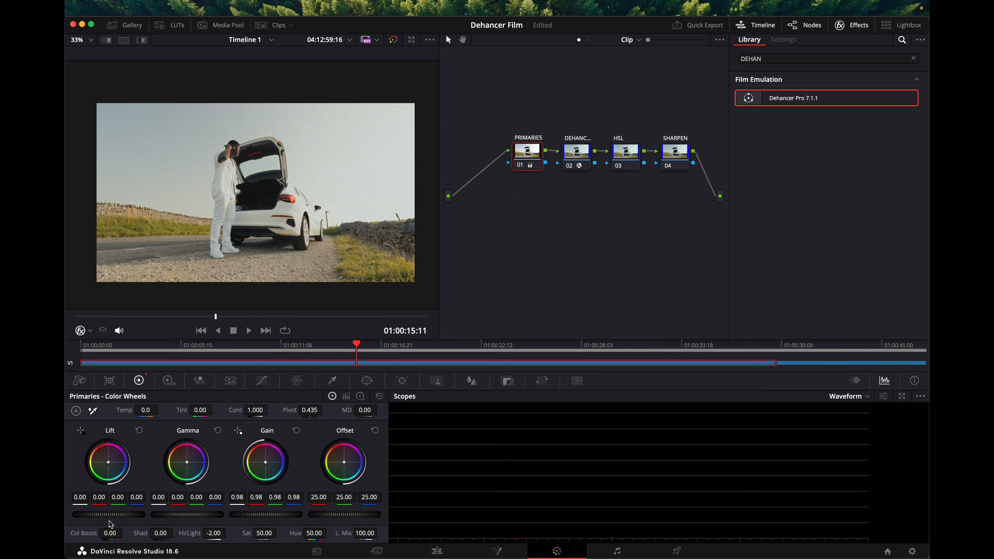
click(110, 533)
text(5)
key(Return)
Select the PRIMARIES and Dehancer nodes together and toggle them off and on to compare the ungraded and graded image.
drag(500, 97, 578, 160)
drag(572, 121, 582, 187)
key(super+d)
key(super+d)
key(super+d)
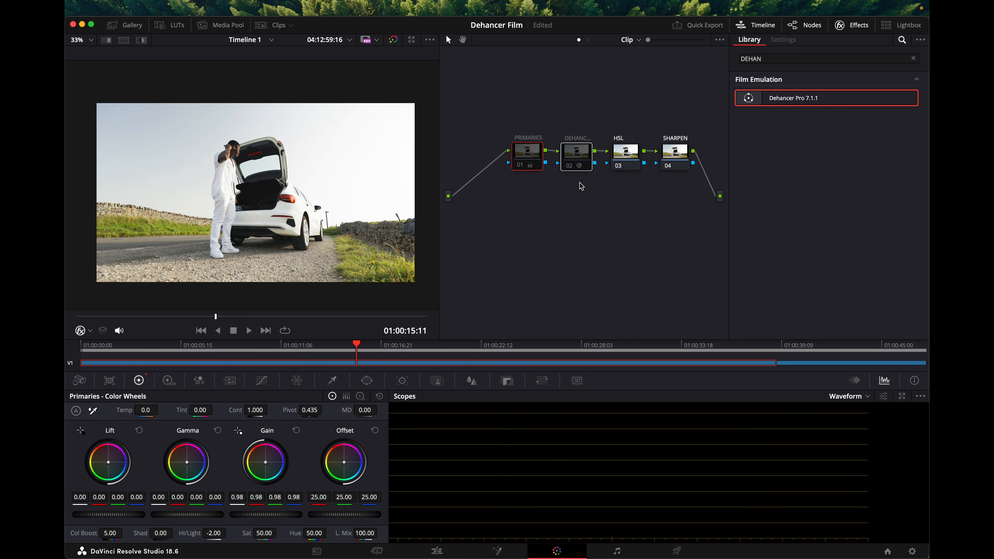
key(super+d)
key(super+d)
key(super+d)
key(super+d)
key(super+d)
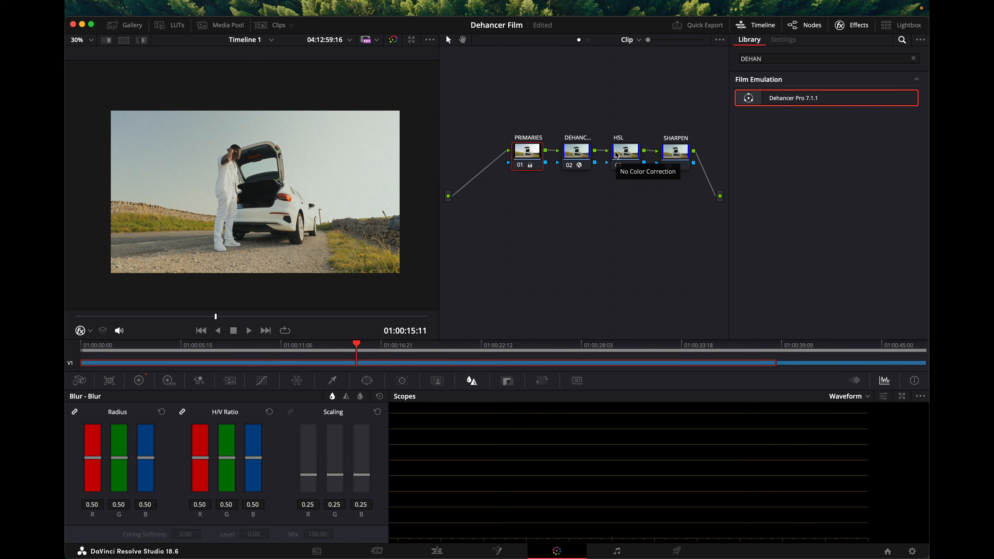
Sharpen the image on the SHARPEN node by setting the linked blur Radius to 0.48, checking the result close up and at full frame.
click(681, 157)
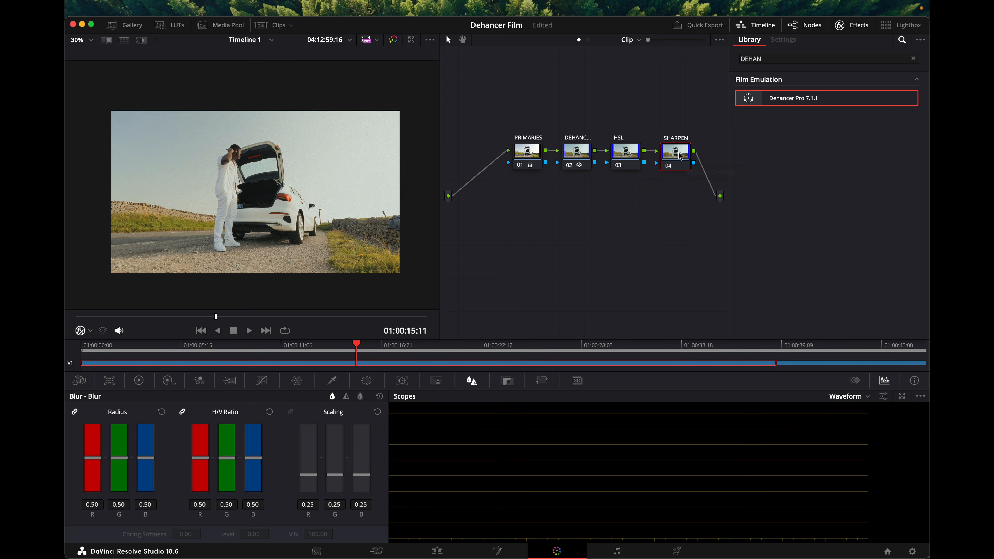
scroll(324, 172, up, 10)
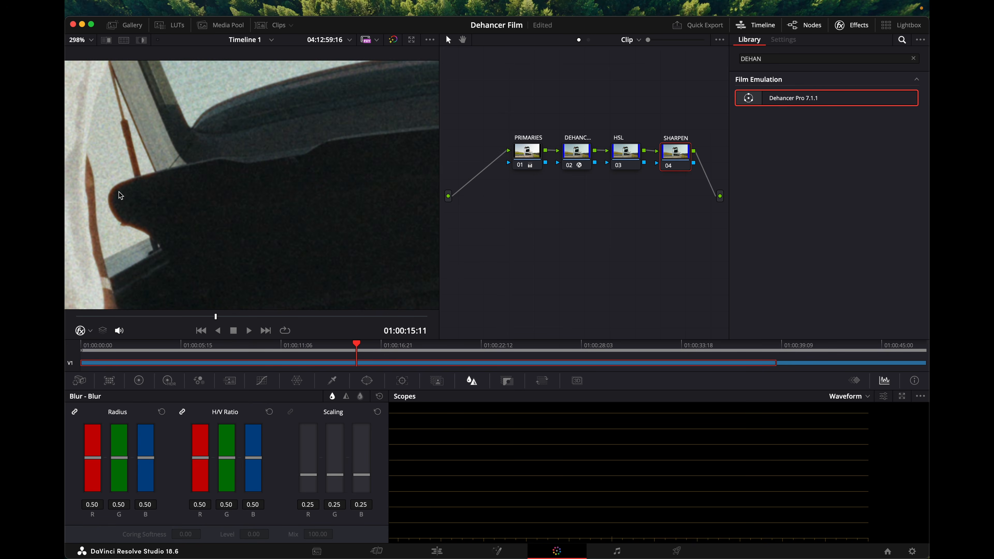
scroll(119, 192, down, 4)
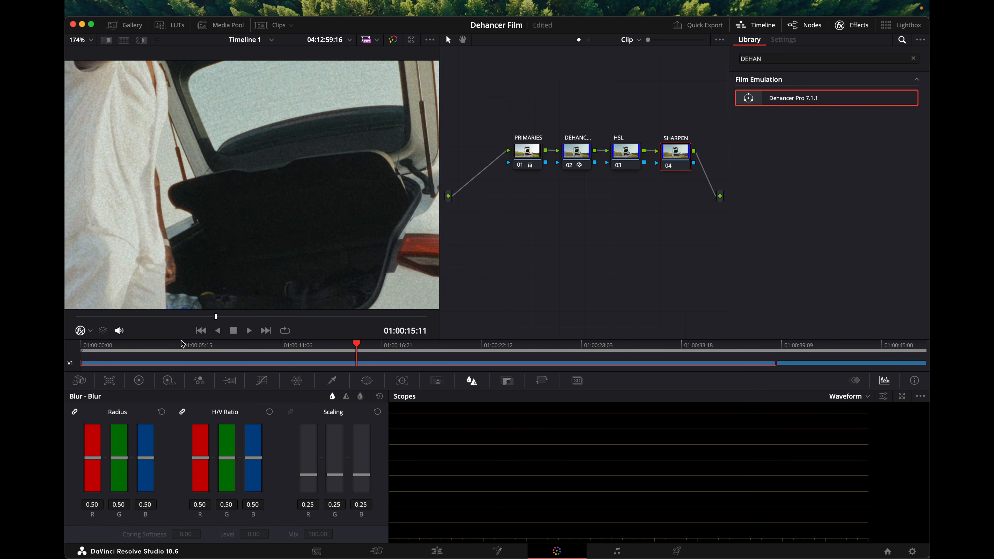
drag(94, 460, 93, 462)
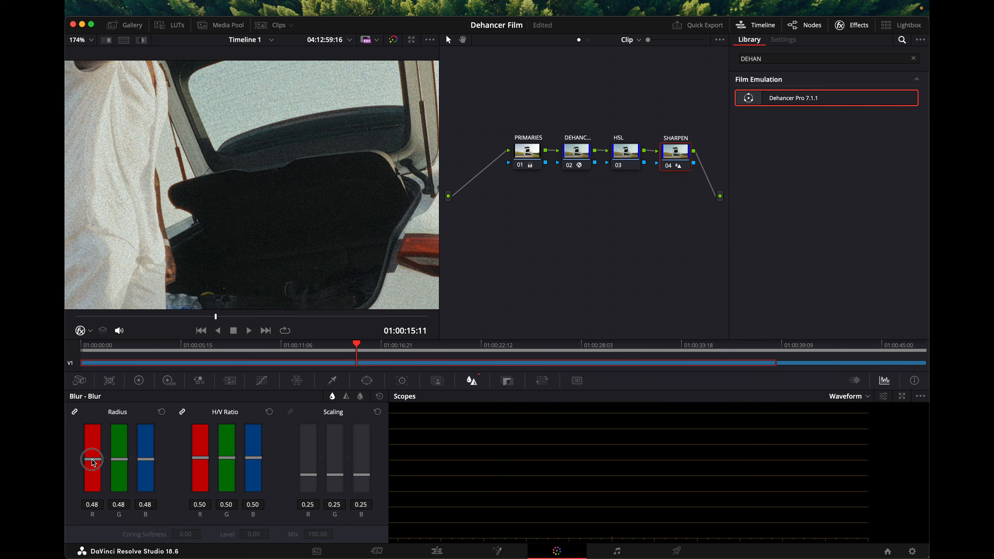
scroll(296, 206, down, 4)
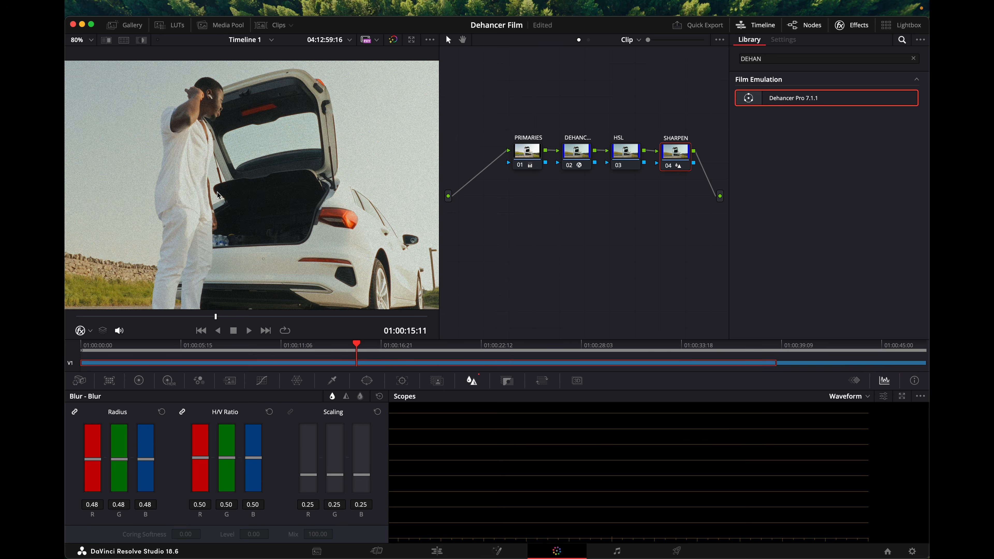
scroll(218, 195, up, 4)
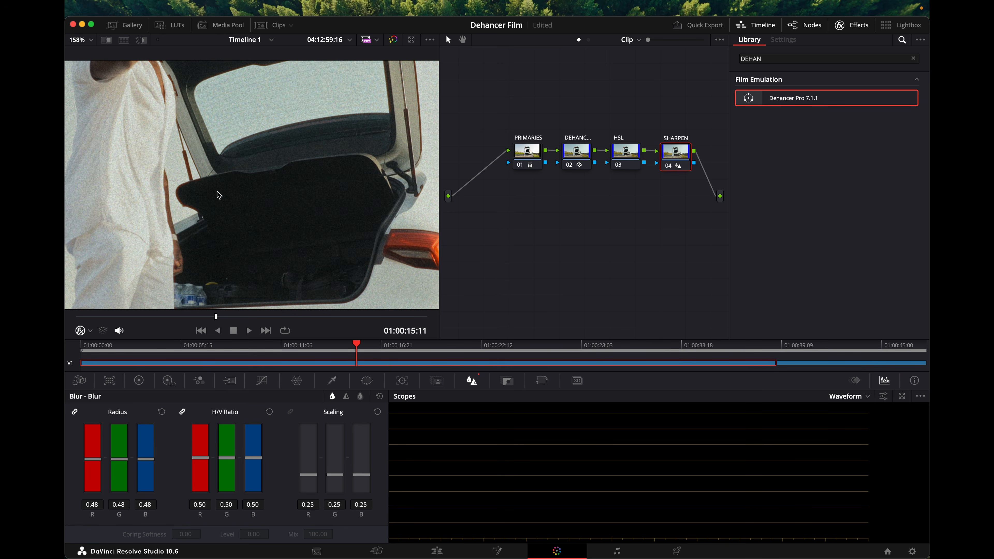
scroll(230, 176, down, 5)
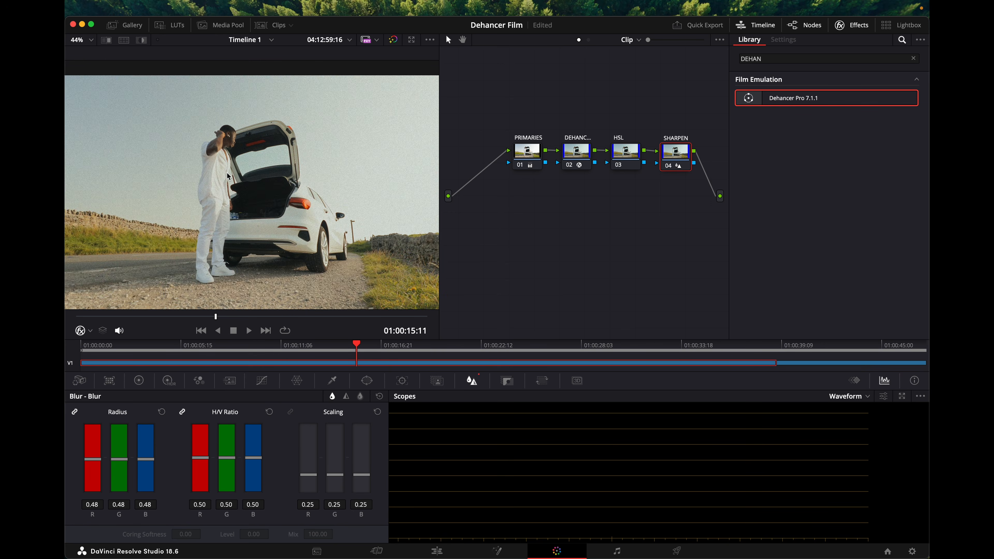
scroll(230, 177, down, 1)
scroll(227, 174, up, 2)
scroll(228, 174, down, 4)
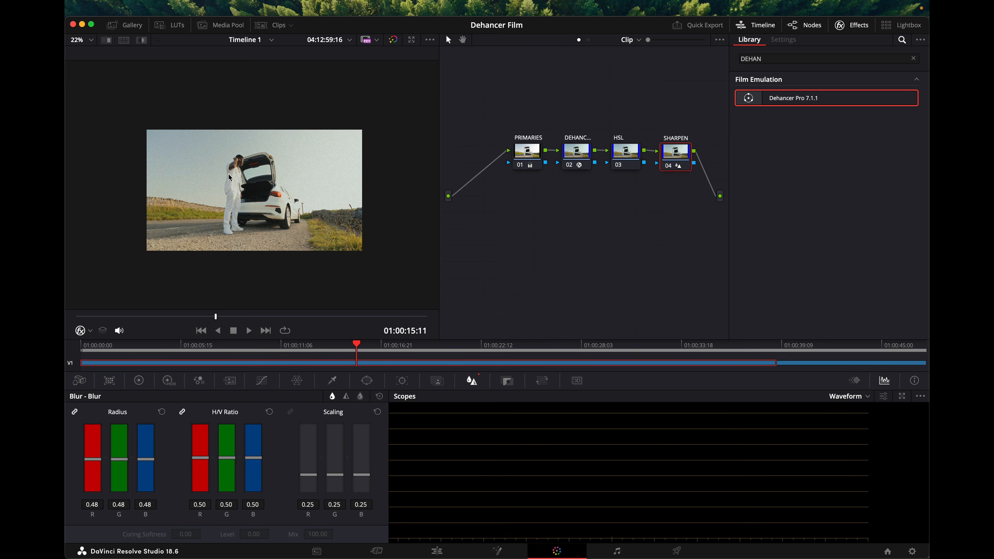
Add a yellow-range point to the HSL node's Hue Vs Hue curve and set its Hue Rotate to -0.80.
click(626, 153)
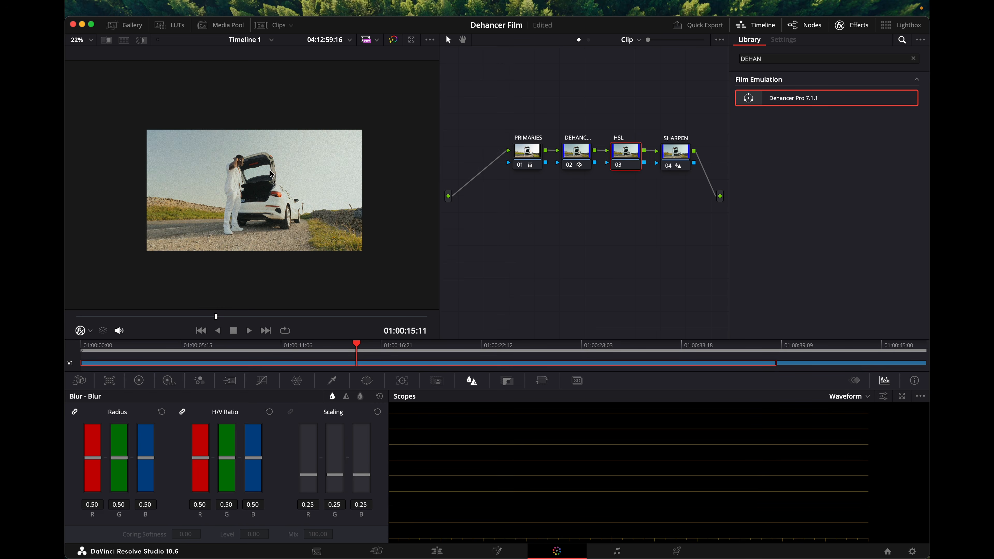
scroll(272, 174, up, 2)
scroll(272, 173, down, 1)
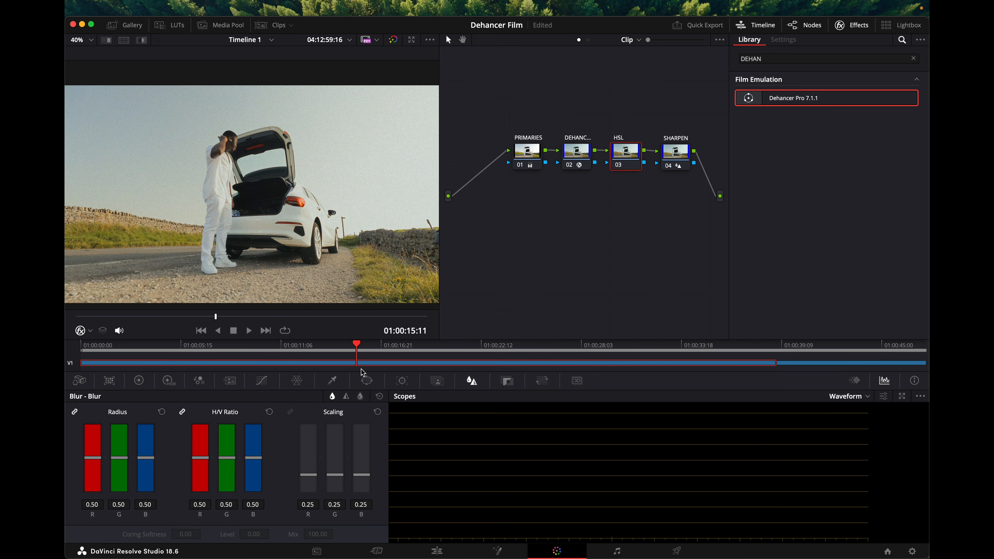
click(264, 383)
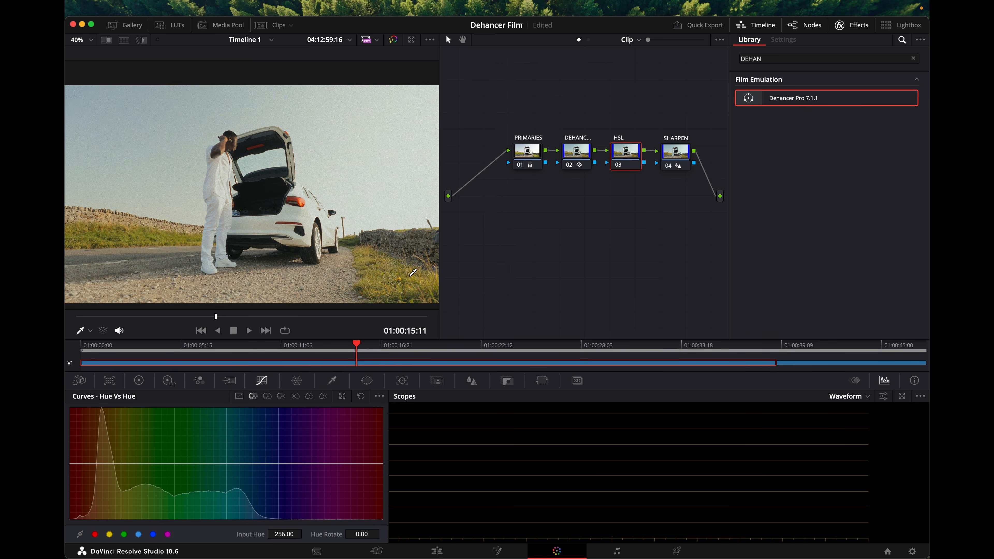
click(110, 535)
click(113, 465)
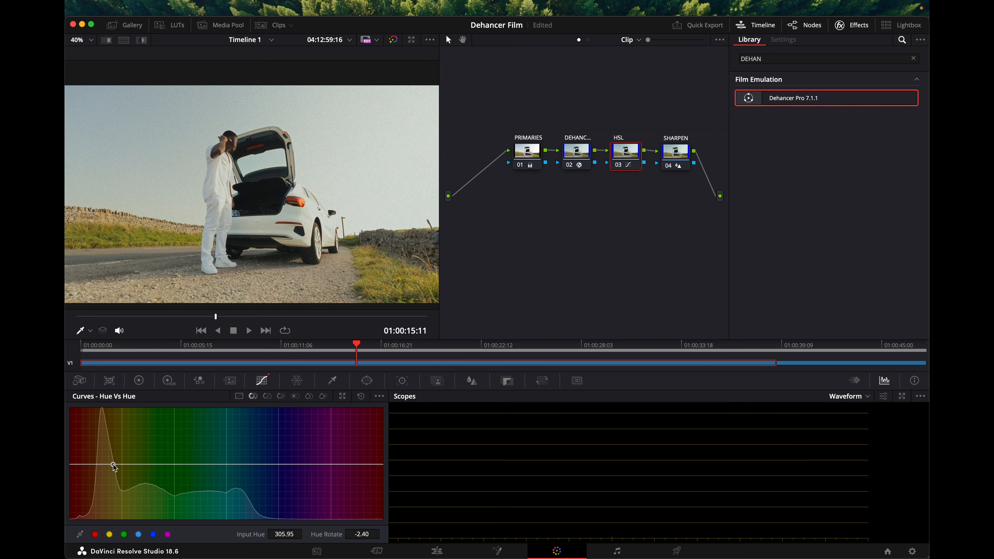
drag(113, 465, 113, 464)
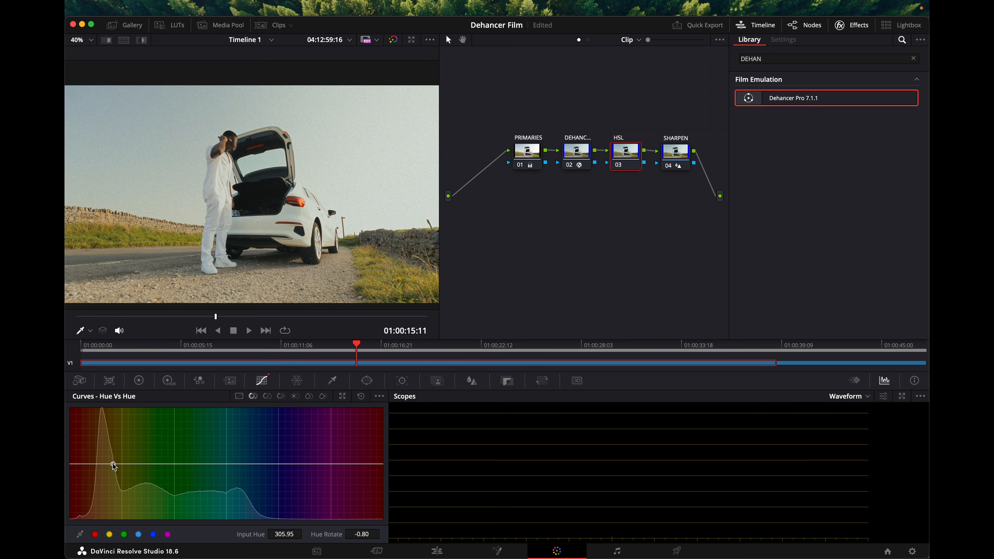
Add points in the green range of the Hue Vs Hue curve and pull the yellow-green point down to shift the grass hue.
click(173, 463)
click(142, 464)
drag(142, 465, 147, 495)
Toggle the HSL node off and on repeatedly to compare the grass color before and after the hue shift.
key(ctrl+d)
key(ctrl+d)
key(ctrl+d)
key(ctrl+d)
key(ctrl+d)
key(ctrl+d)
key(ctrl+d)
key(ctrl+d)
key(ctrl+d)
key(ctrl+d)
key(ctrl+d)
key(ctrl+d)
Raise Color Boost on the PRIMARIES node to 7 and recheck the Film Developer Color Boost on the Dehancer node.
click(519, 169)
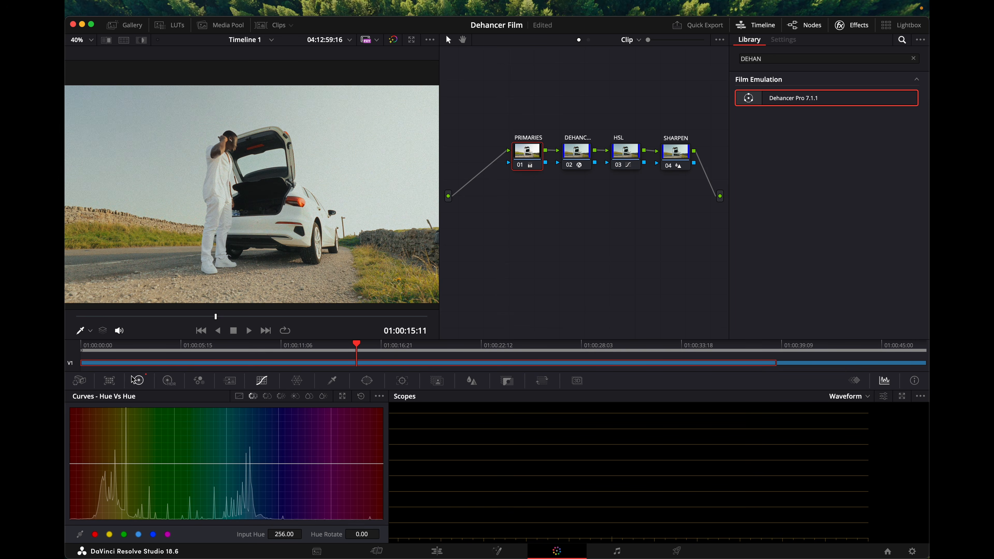
click(139, 380)
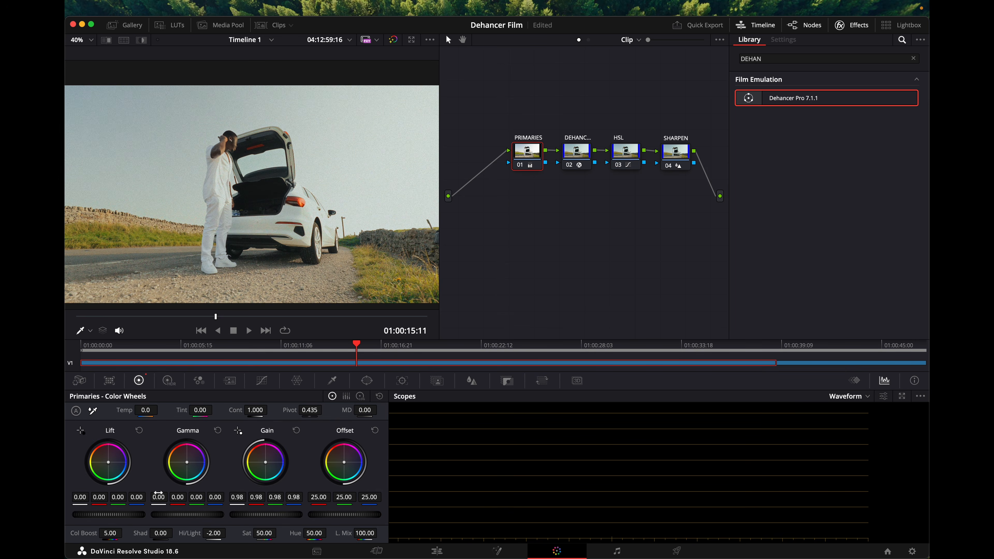
click(110, 534)
text(7)
key(Return)
click(580, 156)
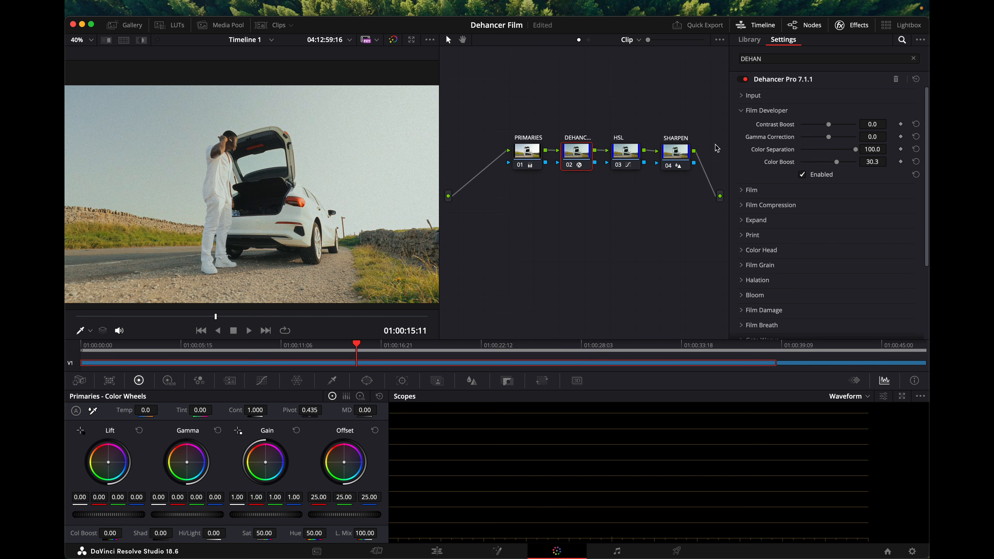
drag(835, 162, 836, 163)
click(526, 155)
double_click(110, 533)
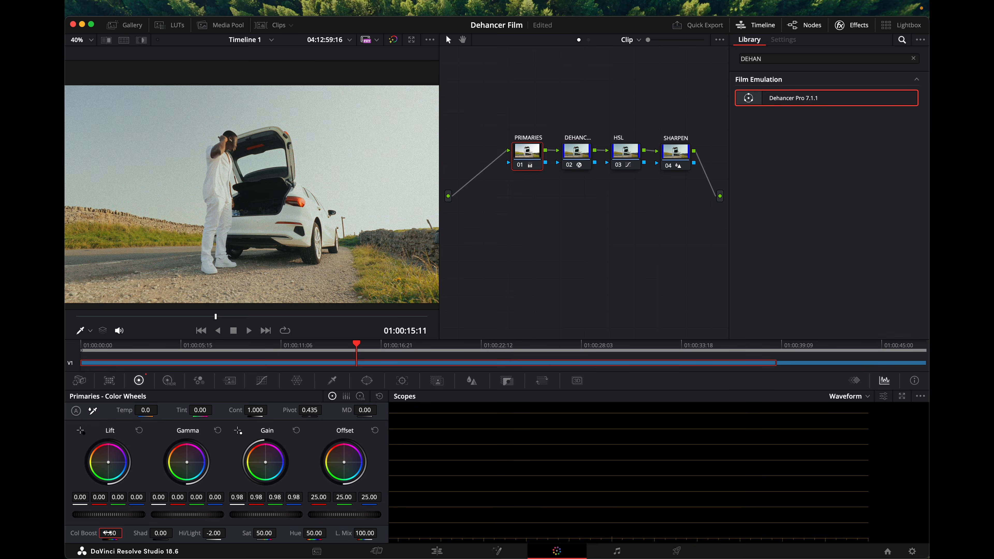
text(5)
key(Return)
Grab a still of the graded car clip from a frame further along, around 01:00:26:12.
drag(328, 351, 548, 348)
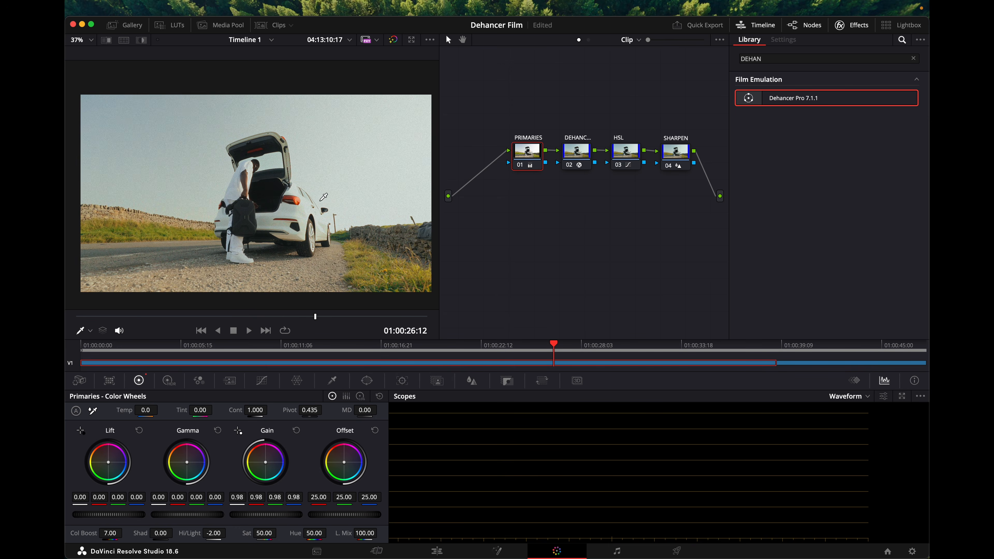
scroll(274, 196, up, 3)
right_click(274, 199)
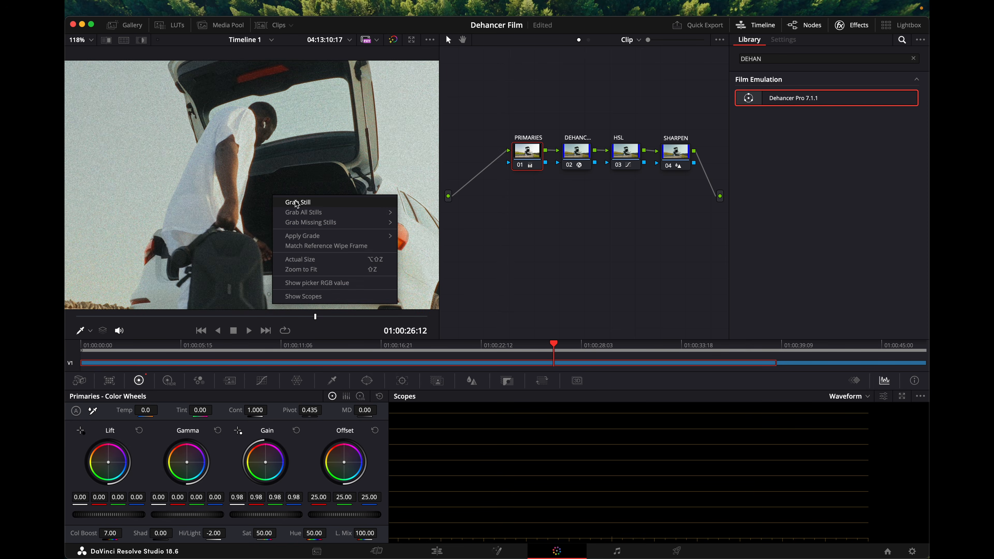
click(306, 202)
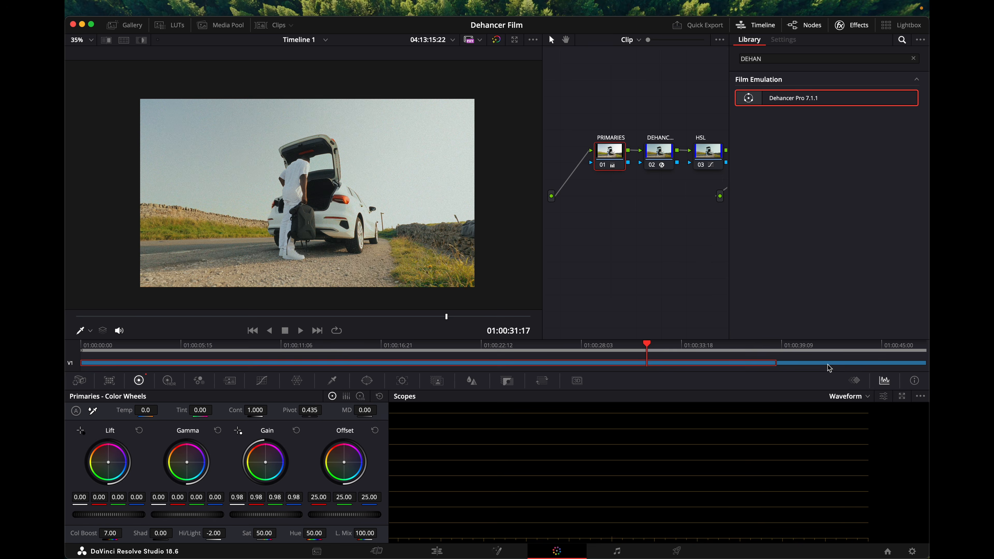
Go to the ungraded stone-steps clip and view the grade options for the newest still in the Gallery.
key(Down)
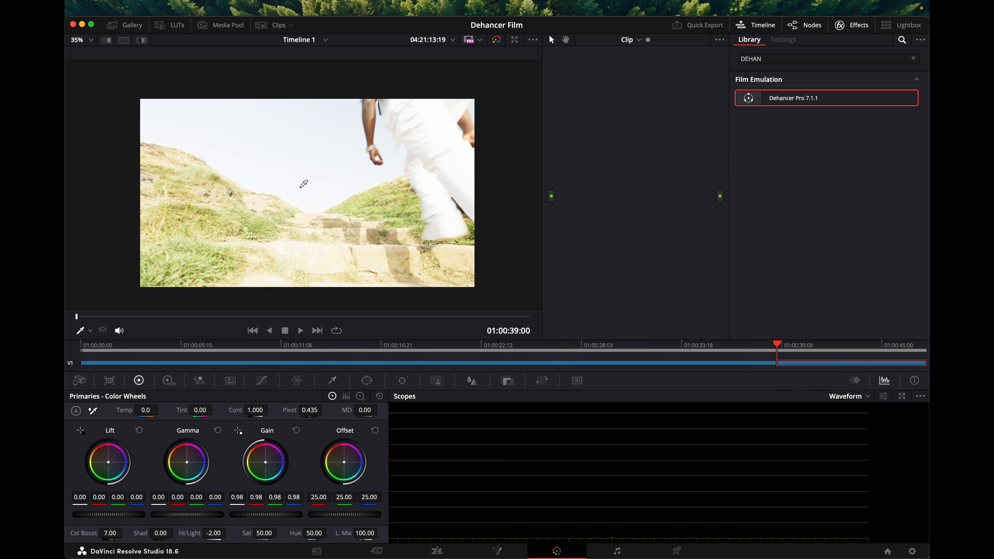
click(129, 29)
right_click(238, 73)
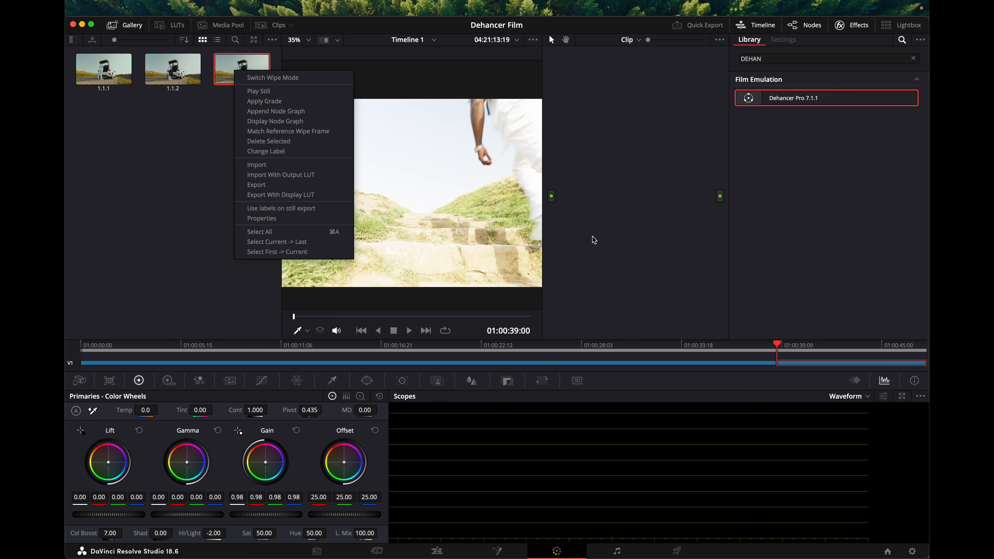
click(577, 362)
Return to the start of the timeline on the car clip and switch to the Edit page.
click(577, 365)
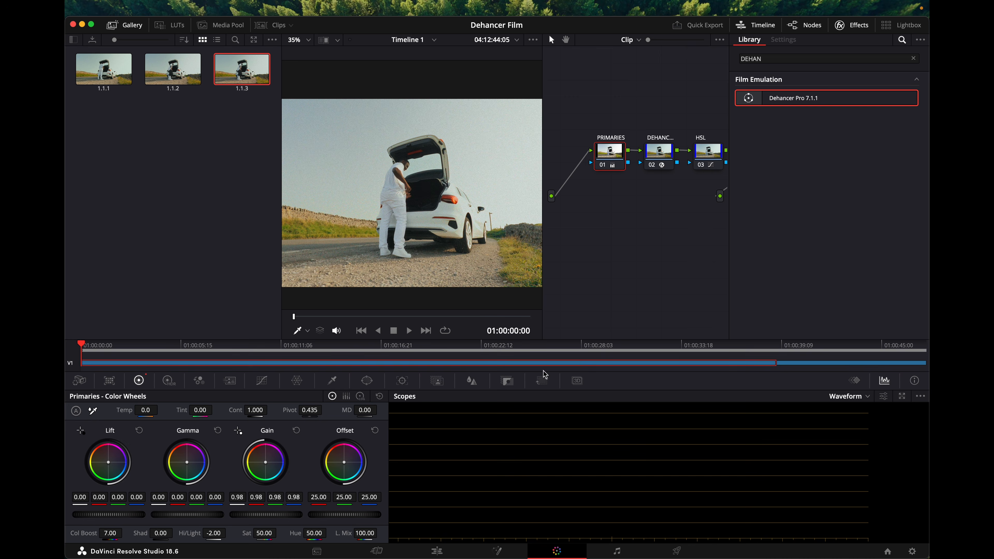
click(437, 551)
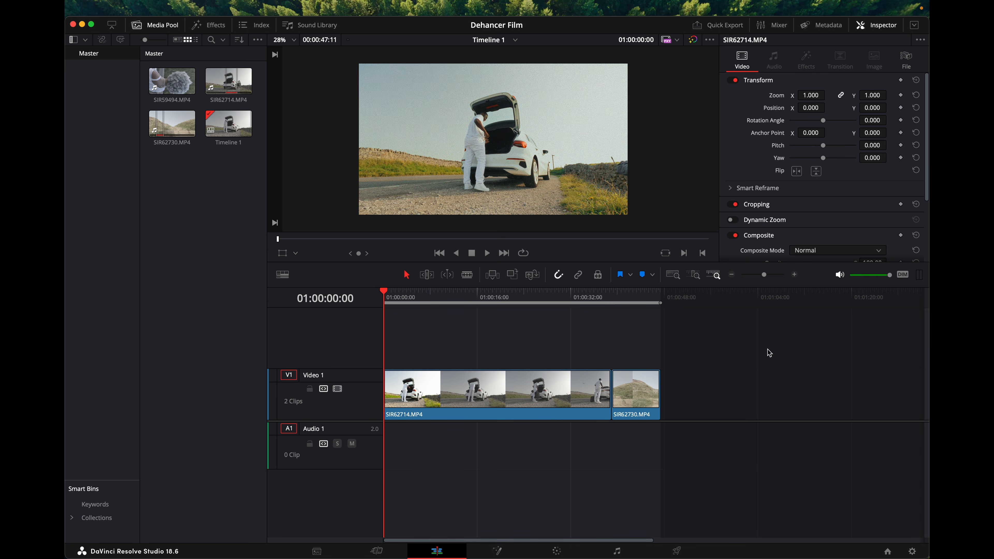